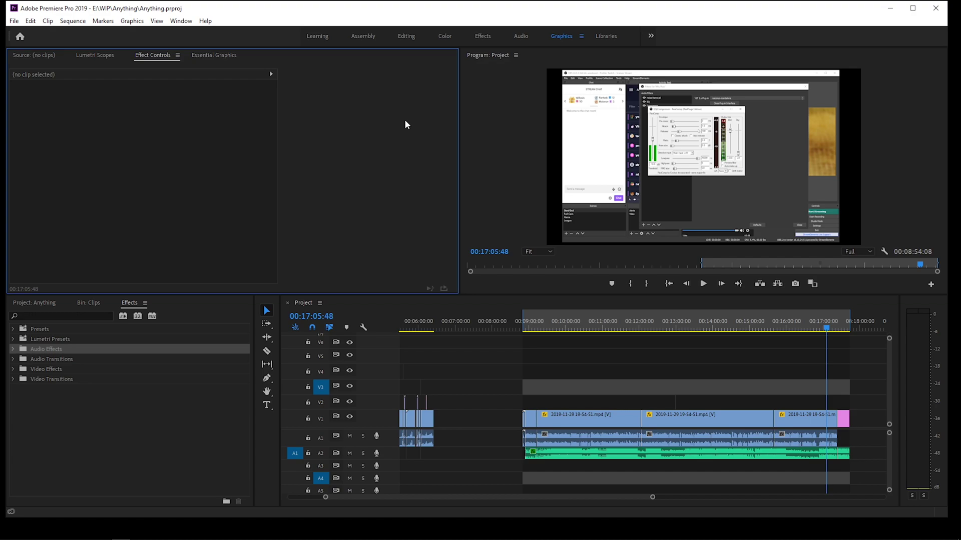
- Create a new sequence and view its custom 1080 settings: 1920×1080, 60 fps, 48000 Hz
{"action": "left_click", "coordinate": [14, 20]}
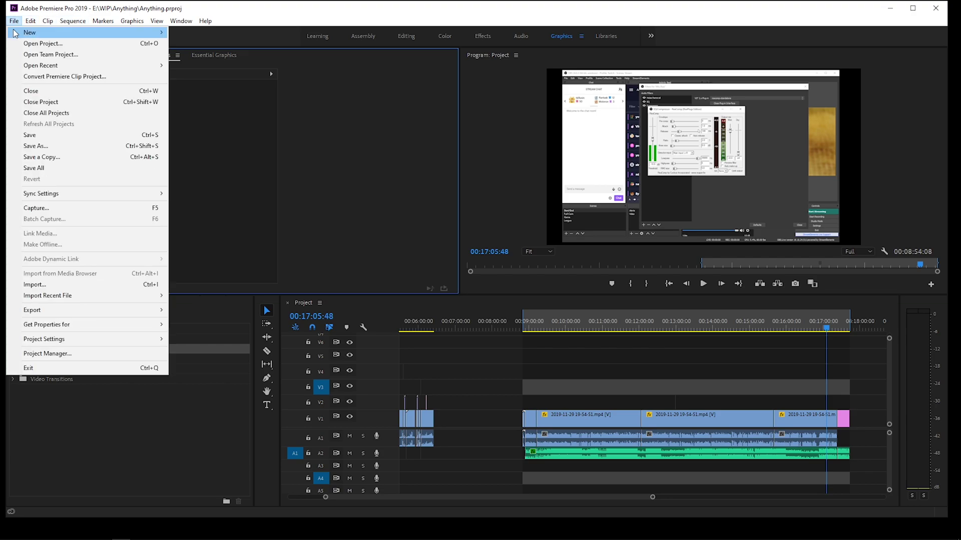
{"action": "mouse_move", "coordinate": [15, 33]}
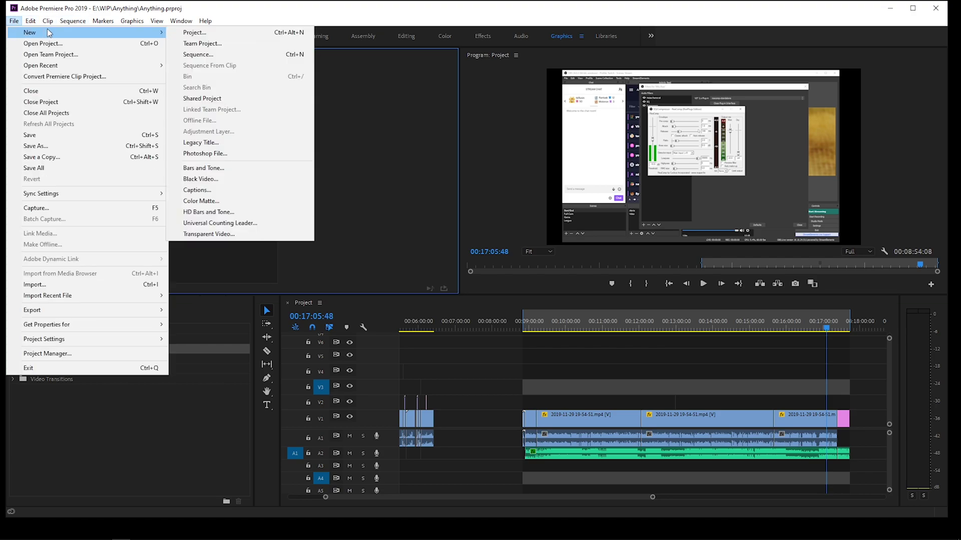
{"action": "left_click", "coordinate": [210, 54]}
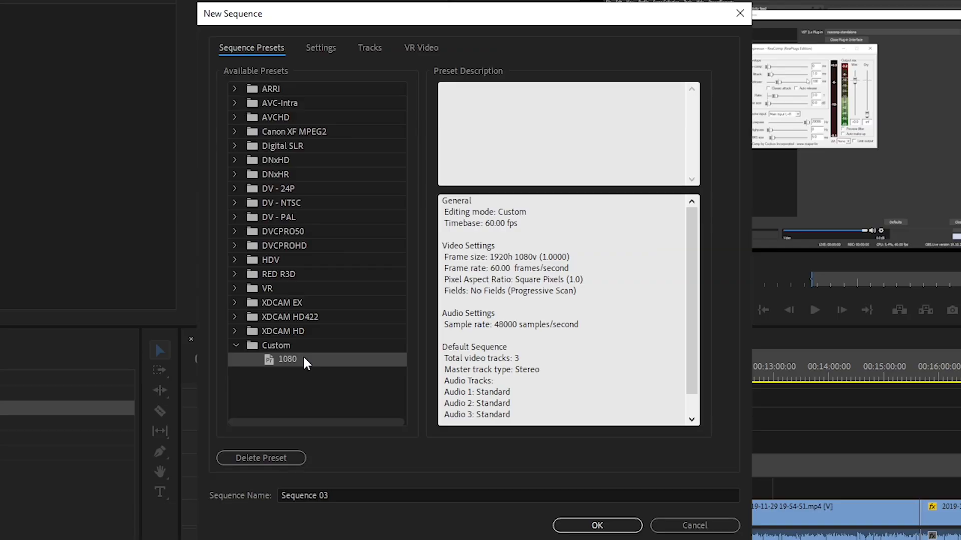
{"action": "left_click", "coordinate": [306, 50]}
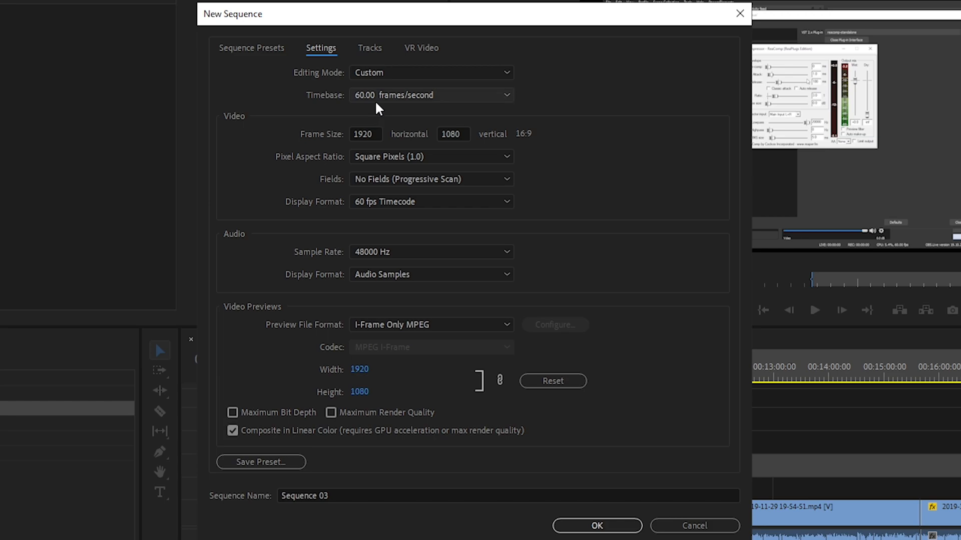
{"action": "left_click", "coordinate": [373, 134]}
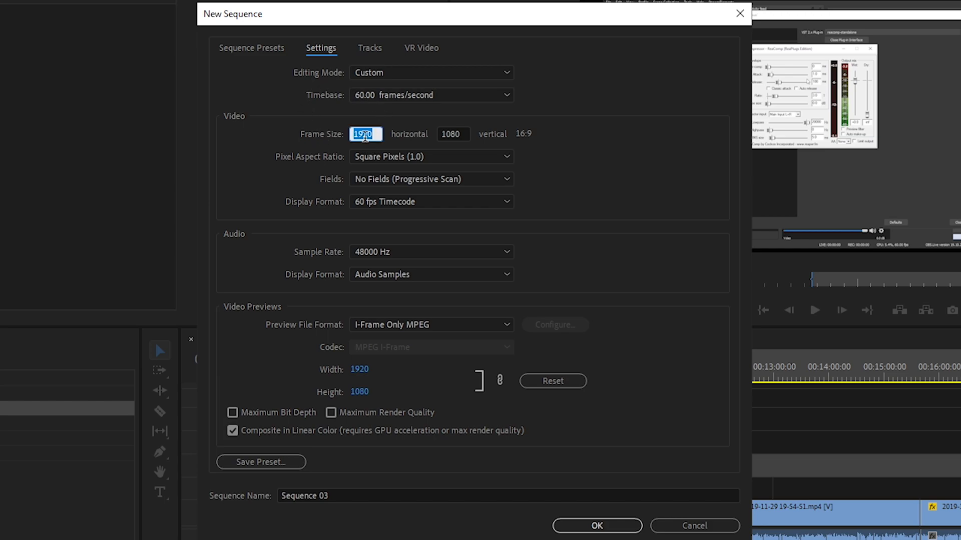
{"action": "left_click", "coordinate": [455, 134]}
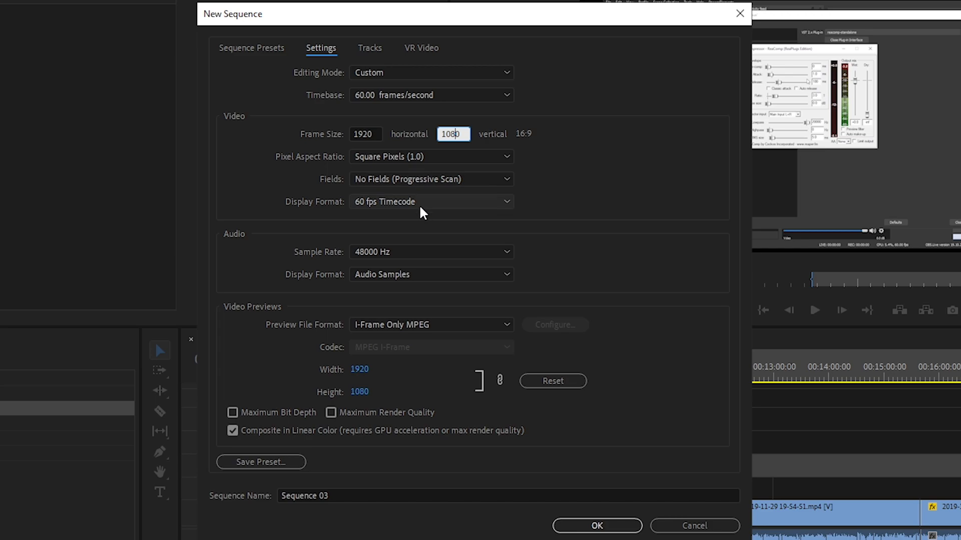
{"action": "left_click", "coordinate": [400, 251]}
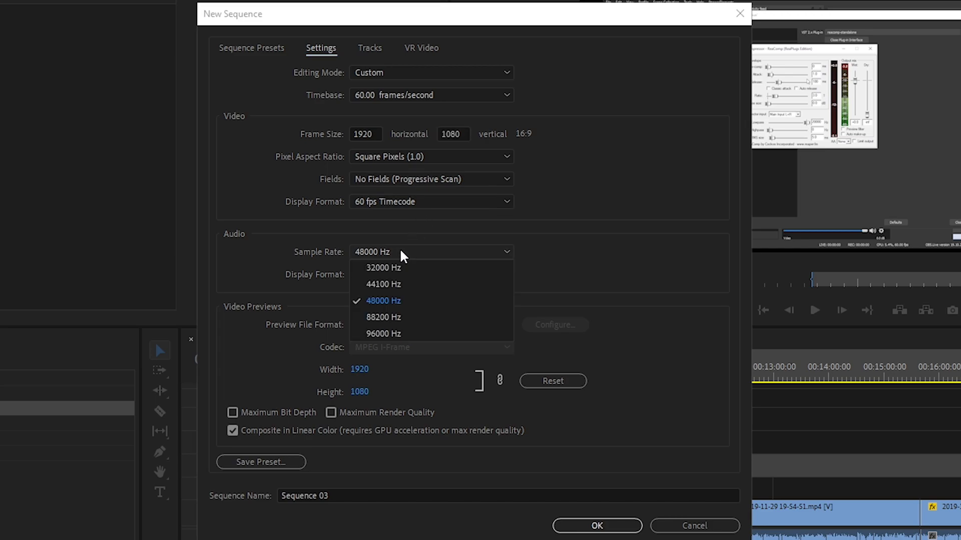
{"action": "left_click", "coordinate": [399, 251]}
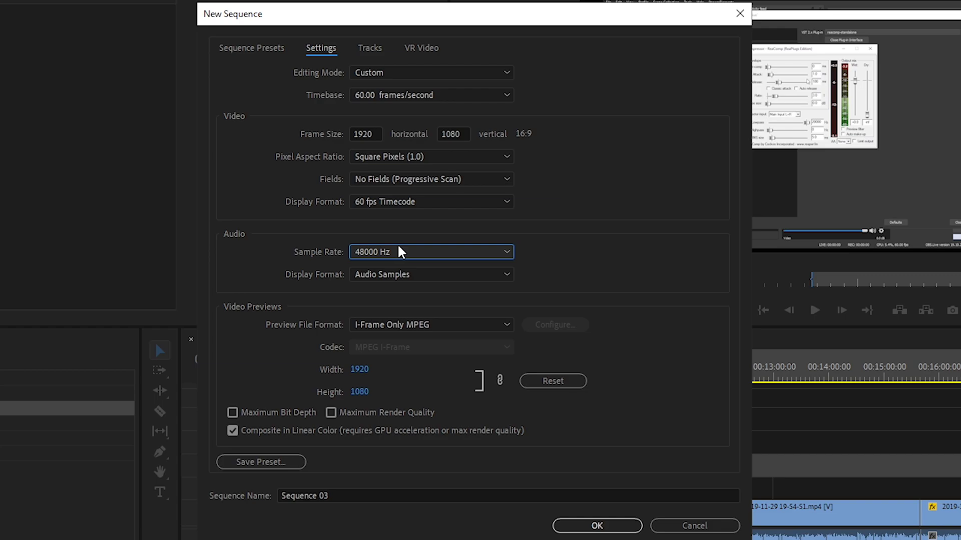
{"action": "type", "text": "sound"}
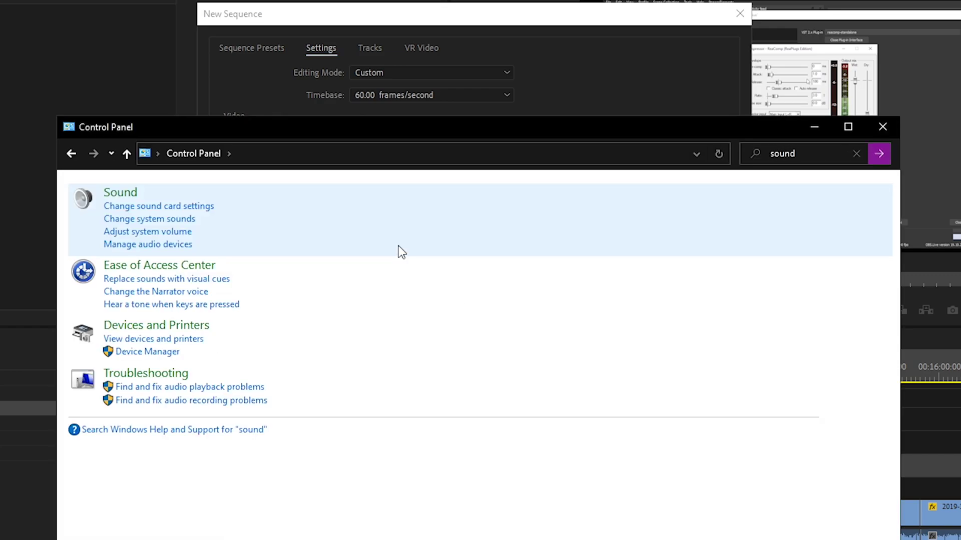
{"action": "left_click", "coordinate": [126, 196]}
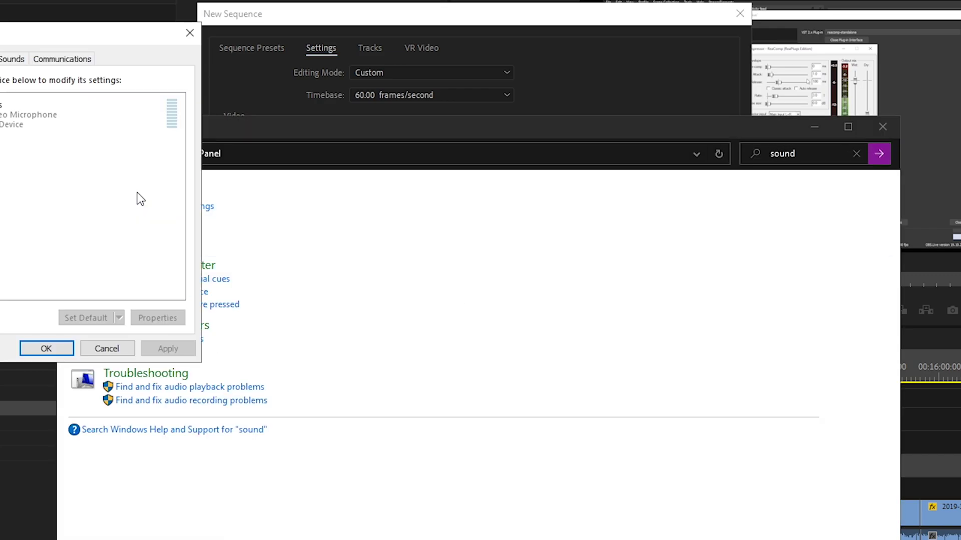
{"action": "left_click_drag", "start_coordinate": [30, 43], "coordinate": [371, 120]}
{"action": "double_click", "coordinate": [356, 175]}
{"action": "left_click", "coordinate": [425, 192]}
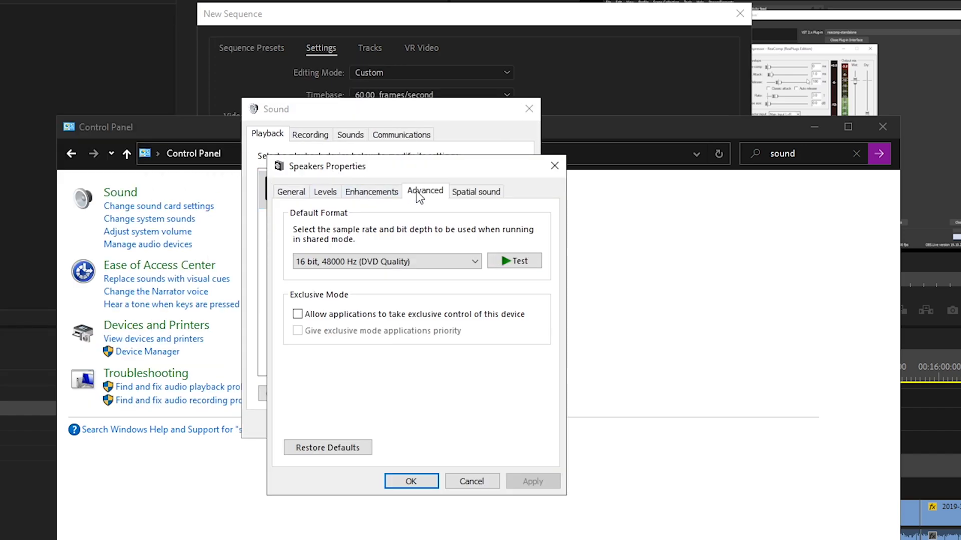
{"action": "left_click", "coordinate": [399, 260]}
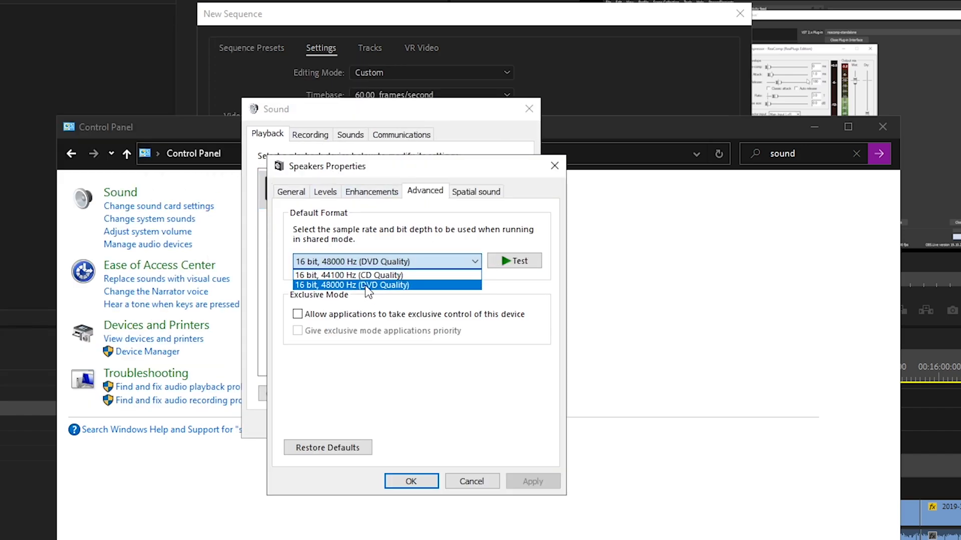
{"action": "left_click", "coordinate": [365, 285]}
{"action": "left_click", "coordinate": [554, 166]}
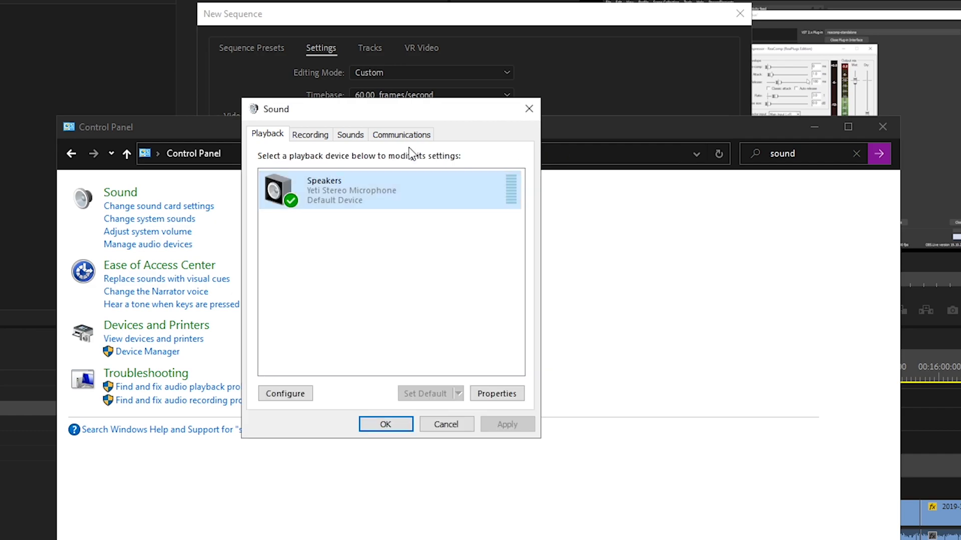
{"action": "left_click", "coordinate": [310, 134]}
{"action": "double_click", "coordinate": [348, 197]}
{"action": "left_click", "coordinate": [401, 195]}
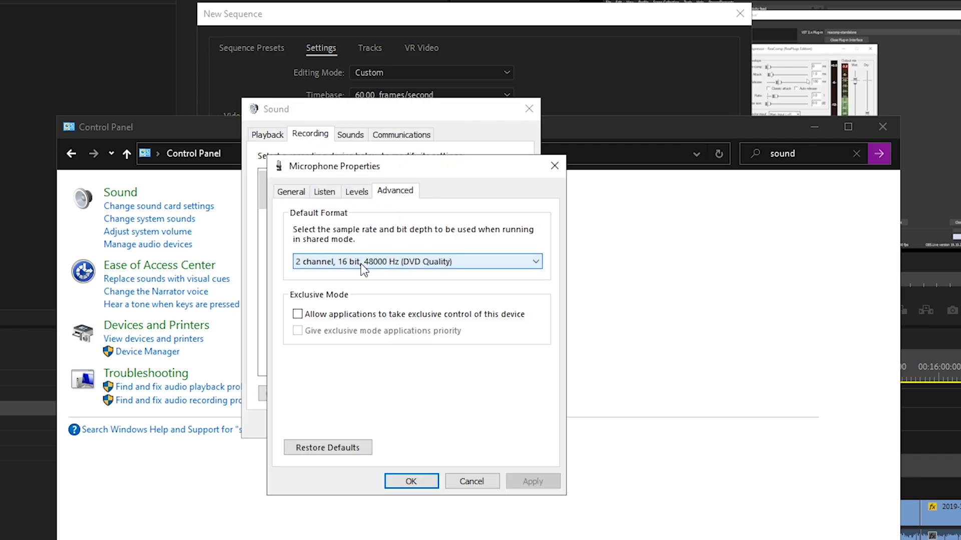
{"action": "left_click", "coordinate": [554, 165]}
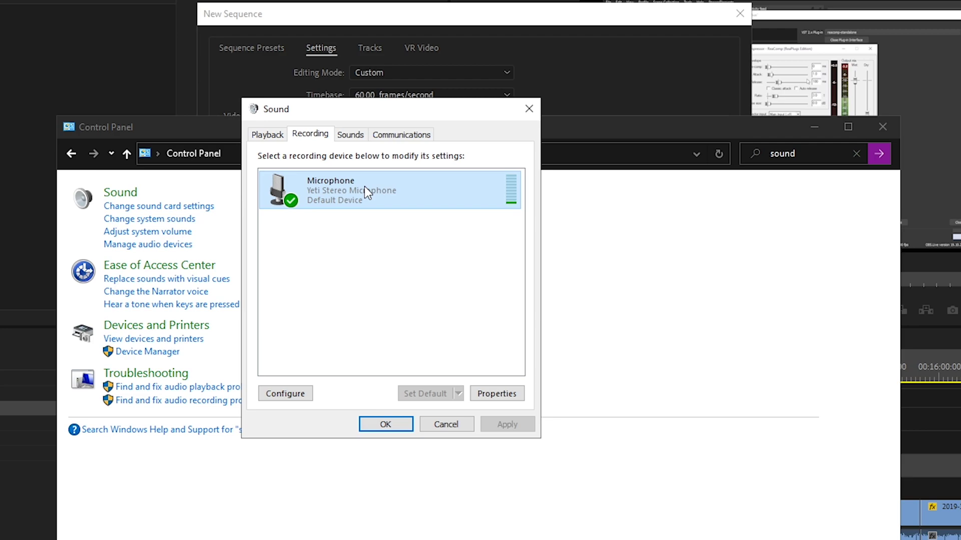
{"action": "left_click", "coordinate": [270, 134]}
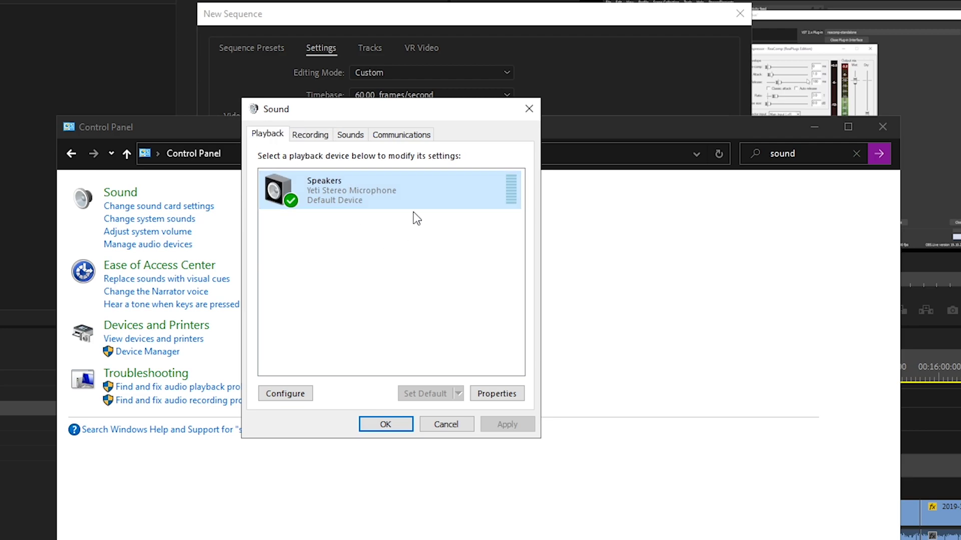
{"action": "left_click", "coordinate": [393, 425]}
{"action": "left_click", "coordinate": [882, 127]}
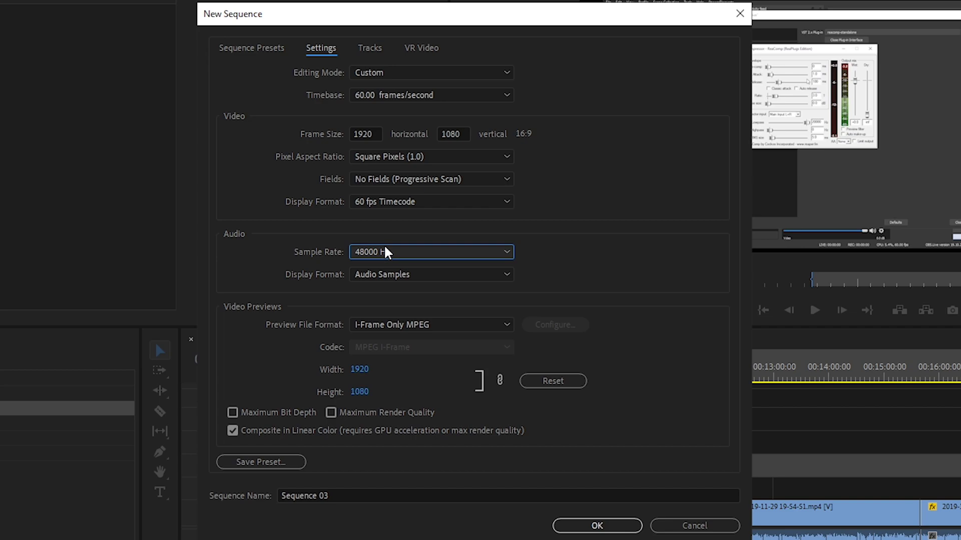
- Review the sequence settings, keeping 48000 Hz audio, and inspect the track and VR options
{"action": "left_click", "coordinate": [392, 252]}
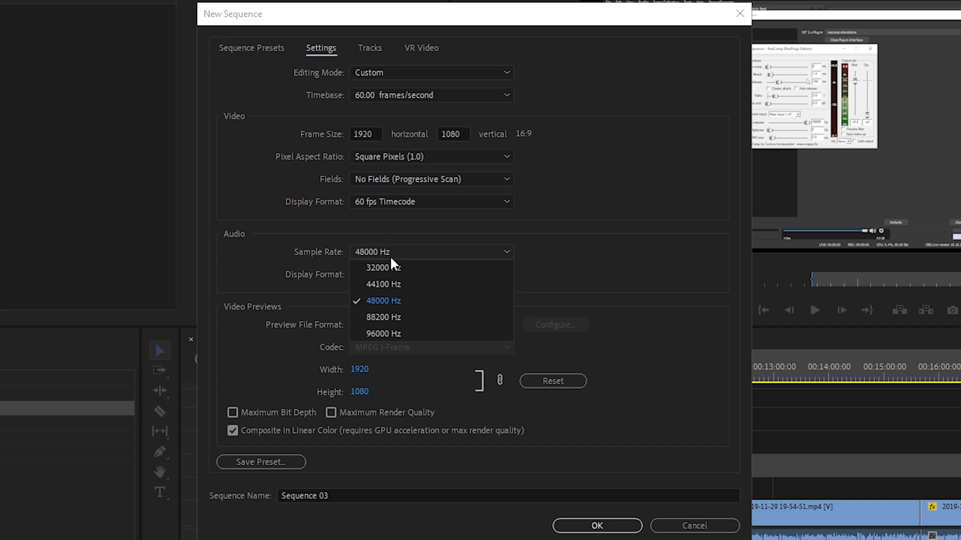
{"action": "left_click", "coordinate": [393, 302]}
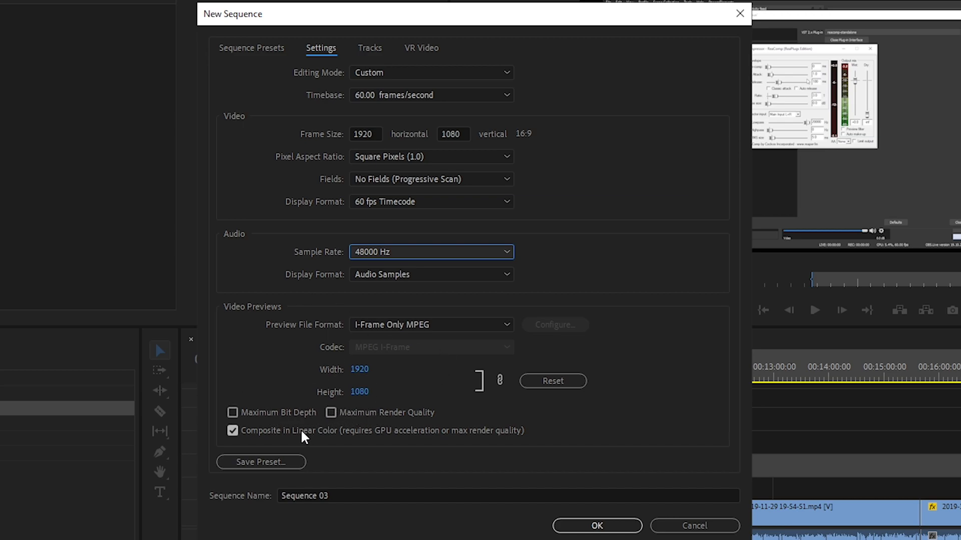
{"action": "left_click", "coordinate": [380, 46]}
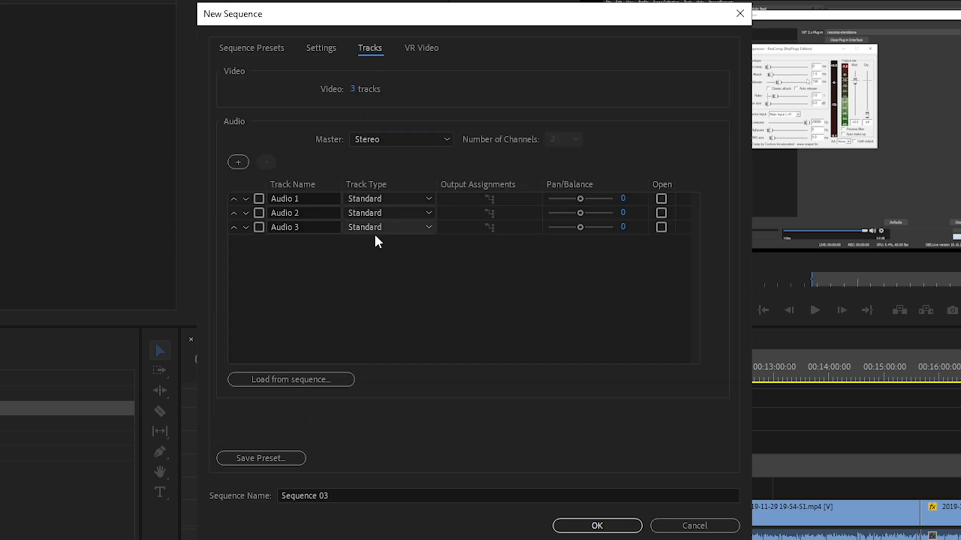
{"action": "left_click", "coordinate": [426, 55]}
{"action": "left_click", "coordinate": [358, 47]}
{"action": "left_click", "coordinate": [261, 50]}
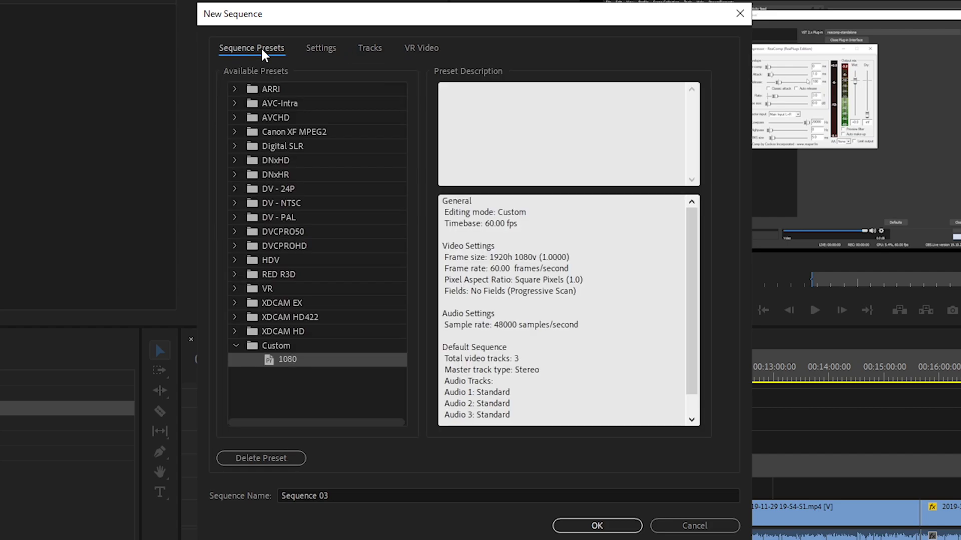
{"action": "left_click", "coordinate": [320, 48]}
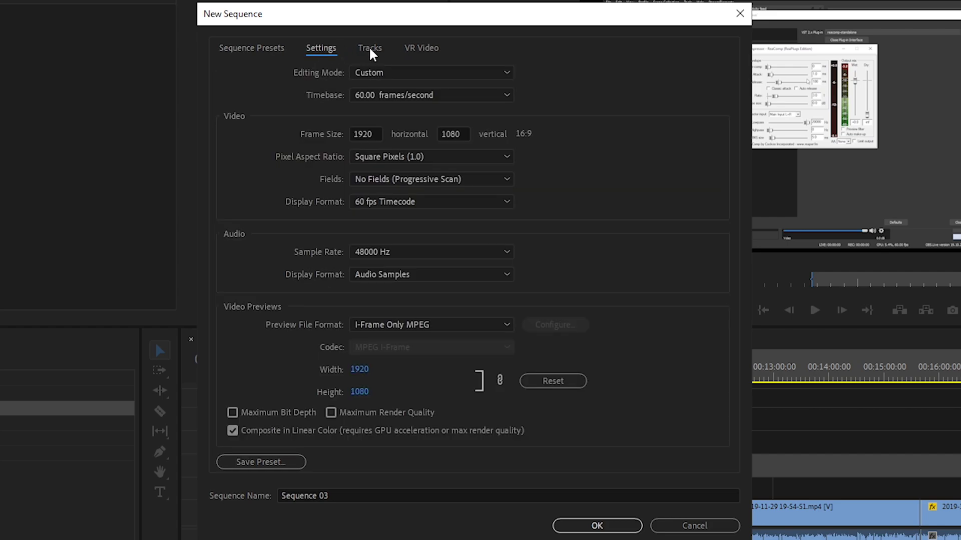
{"action": "left_click", "coordinate": [369, 49]}
{"action": "left_click", "coordinate": [319, 50]}
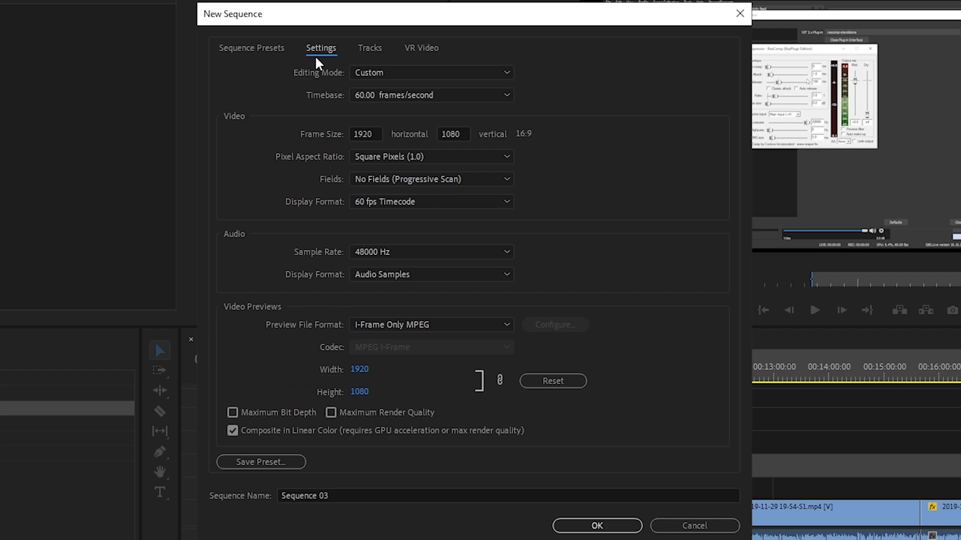
- Cancel saving a preset, check the Custom 1080 preset, and cancel New Sequence
{"action": "left_click", "coordinate": [289, 464]}
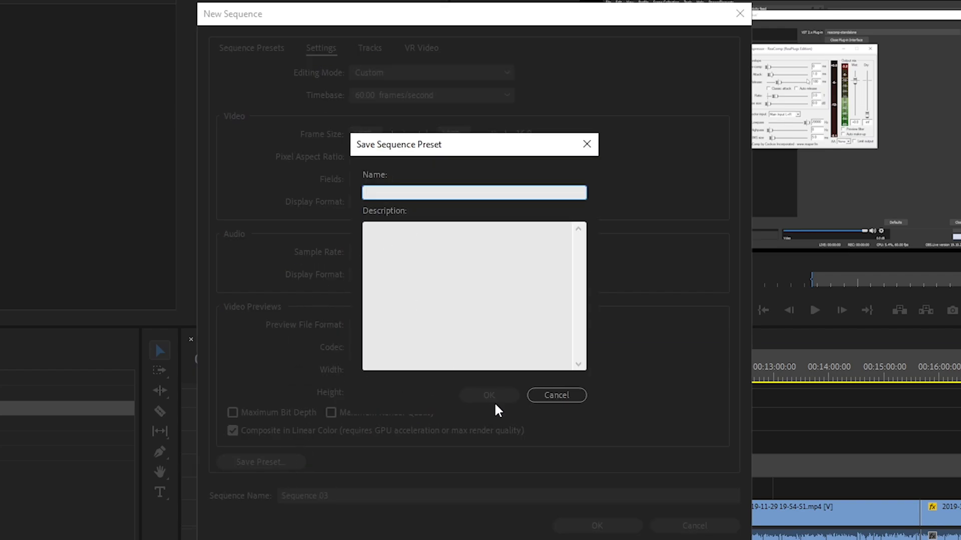
{"action": "left_click", "coordinate": [556, 395]}
{"action": "left_click", "coordinate": [251, 48]}
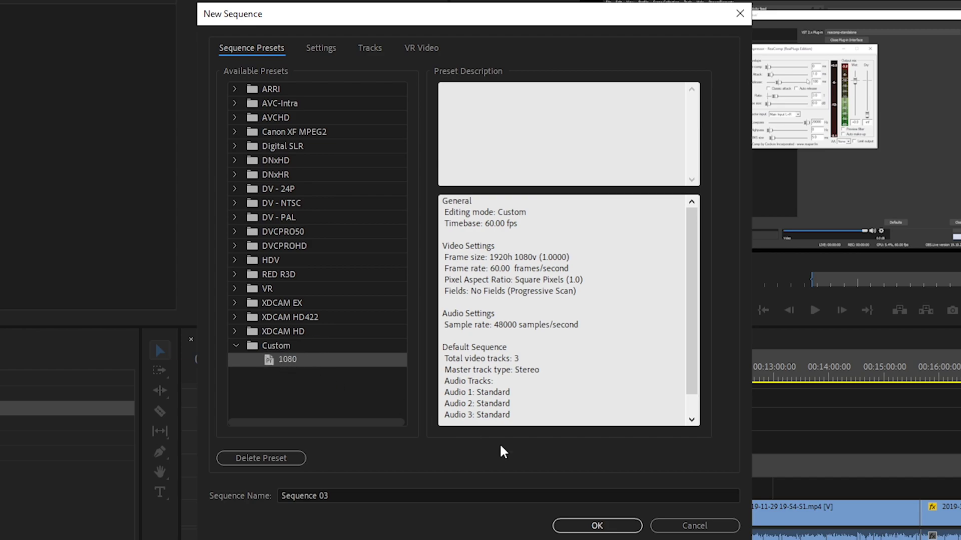
{"action": "left_click", "coordinate": [696, 525]}
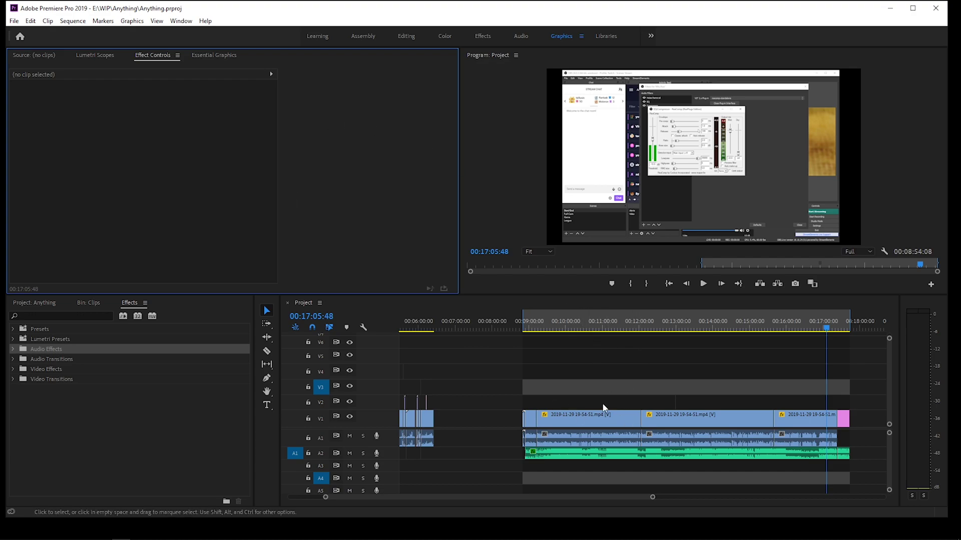
- From the active timeline, open Export Media and keep H.264 with the 1440 preset
{"action": "left_click", "coordinate": [604, 408]}
{"action": "left_click", "coordinate": [694, 388]}
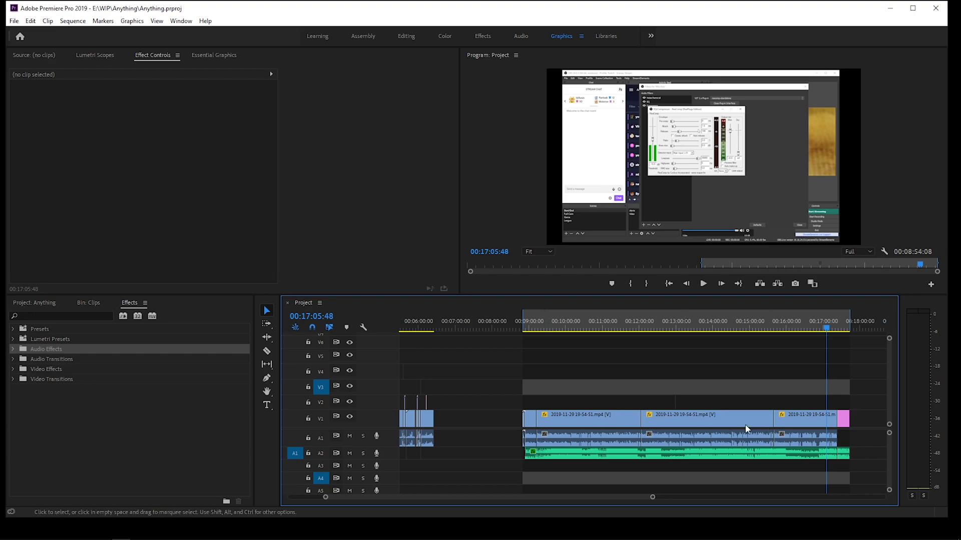
{"action": "left_click", "coordinate": [14, 21]}
{"action": "mouse_move", "coordinate": [97, 316]}
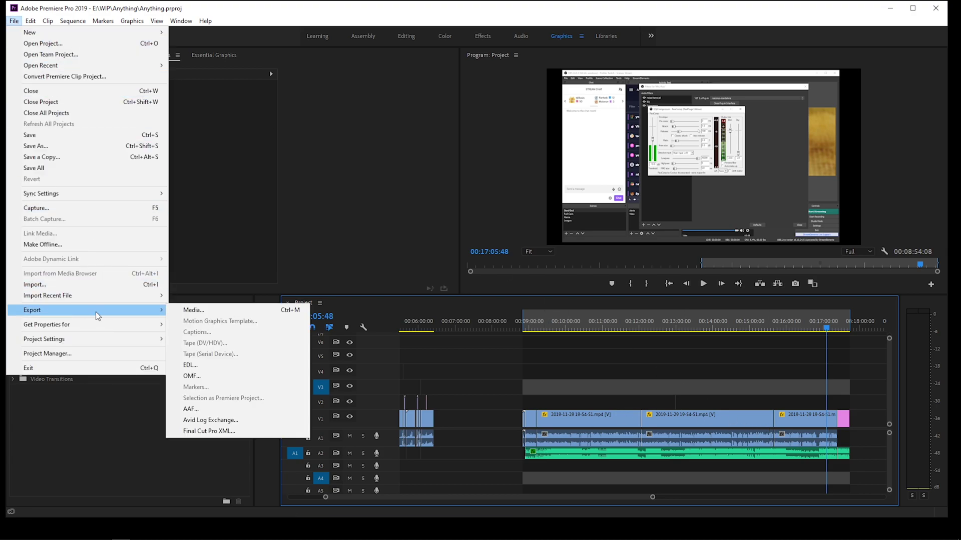
{"action": "left_click", "coordinate": [210, 310]}
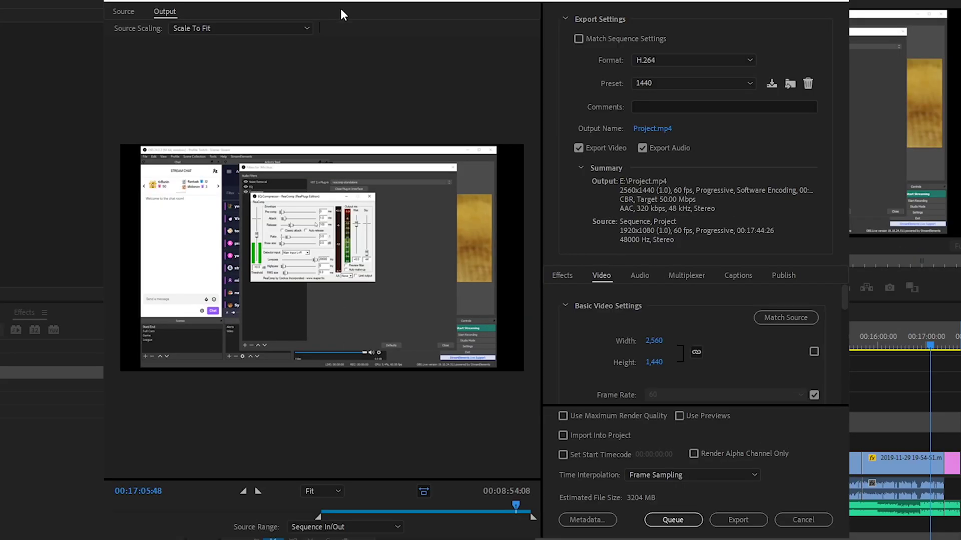
{"action": "left_click", "coordinate": [659, 64]}
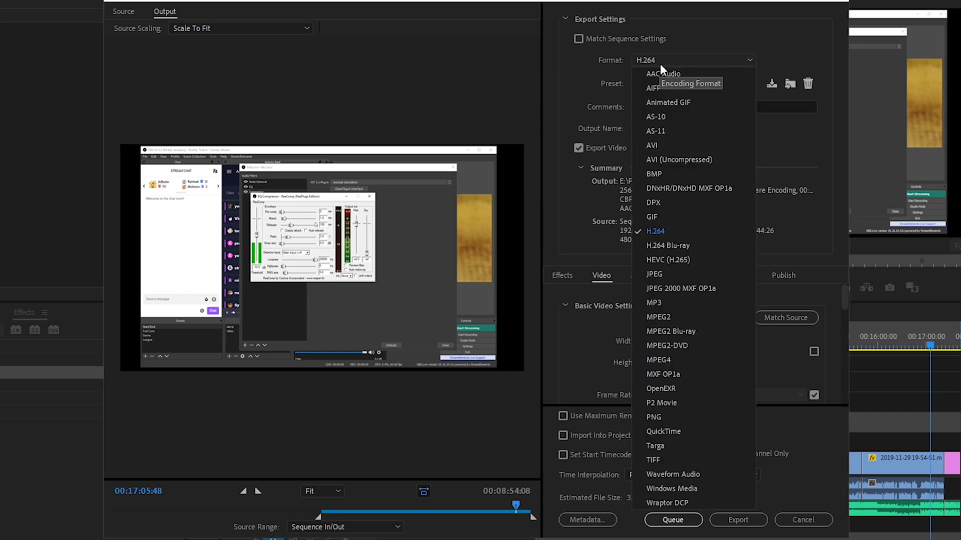
{"action": "left_click", "coordinate": [686, 230]}
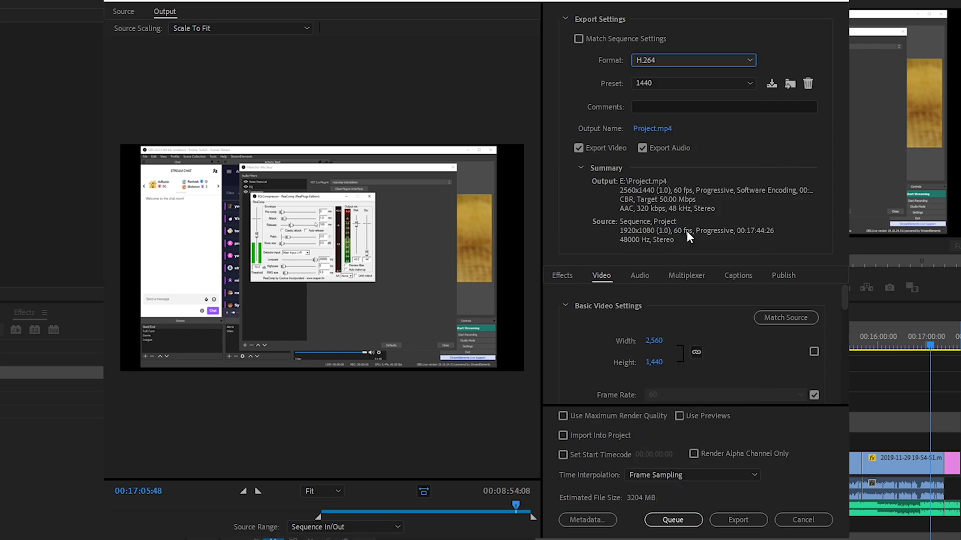
{"action": "left_click", "coordinate": [655, 83]}
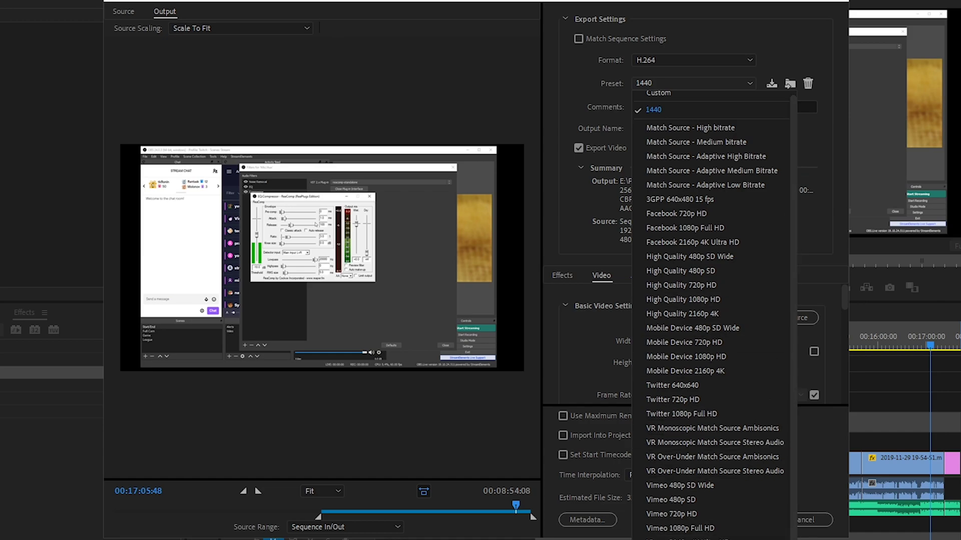
{"action": "left_click", "coordinate": [681, 535]}
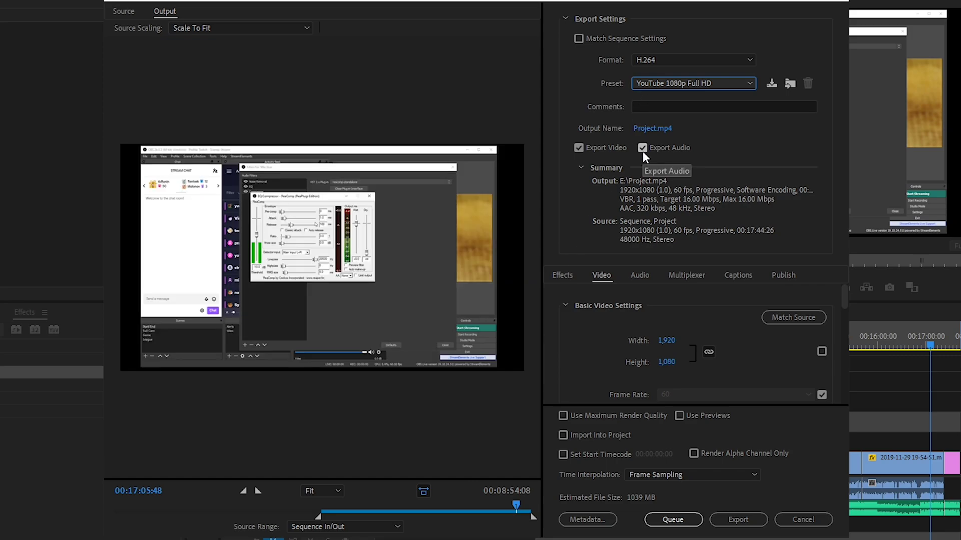
{"action": "scroll", "coordinate": [843, 286], "scroll_direction": "down", "scroll_amount": 5}
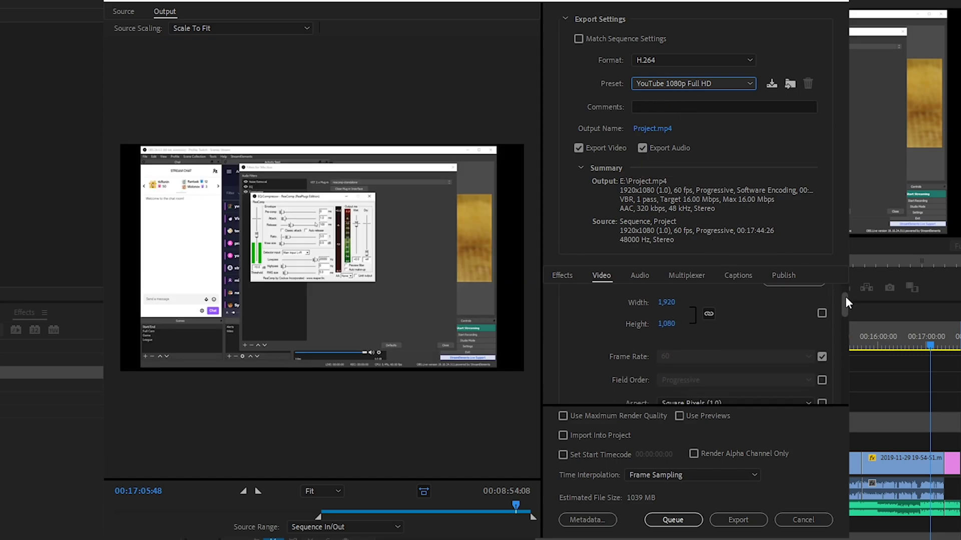
{"action": "left_click", "coordinate": [696, 83]}
{"action": "left_click", "coordinate": [656, 107]}
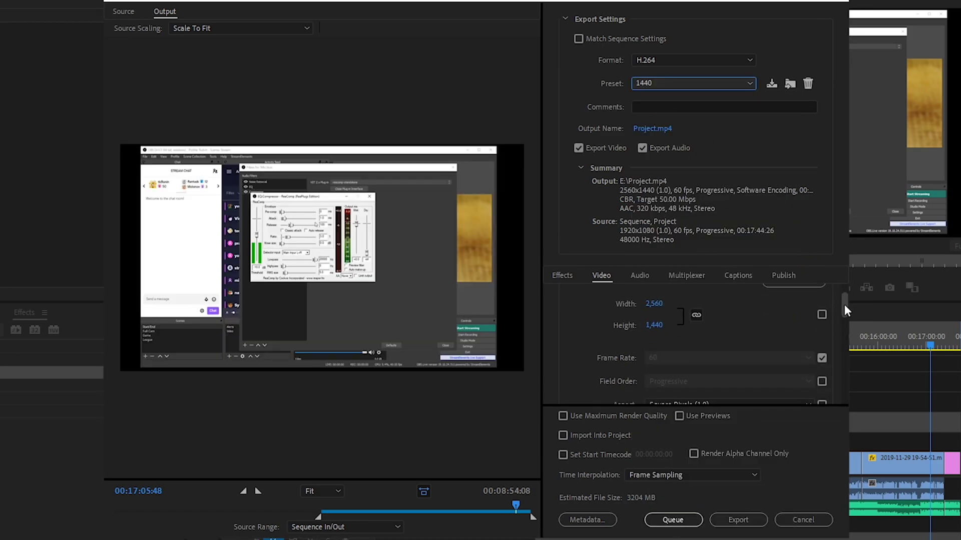
{"action": "left_click_drag", "start_coordinate": [845, 306], "coordinate": [845, 295]}
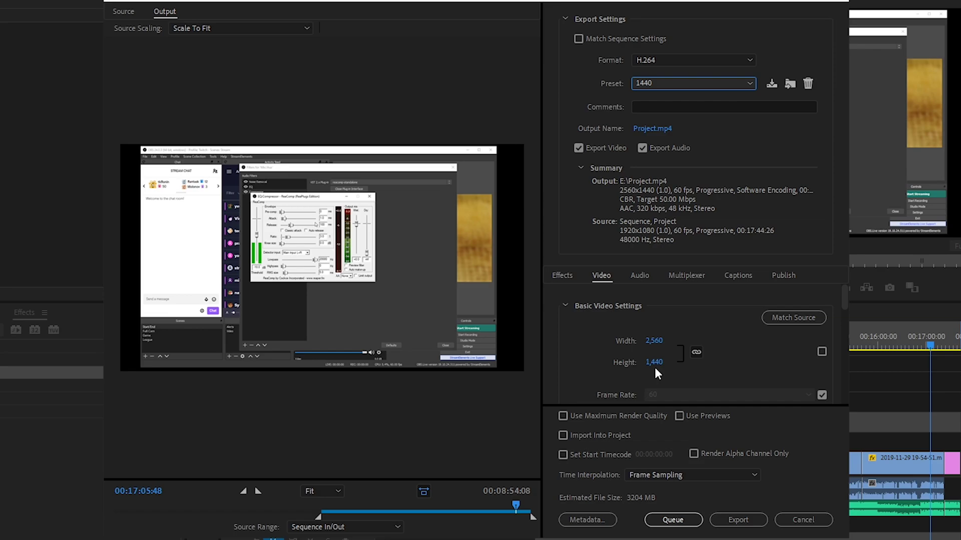
{"action": "scroll", "coordinate": [691, 362], "scroll_direction": "down", "scroll_amount": 1}
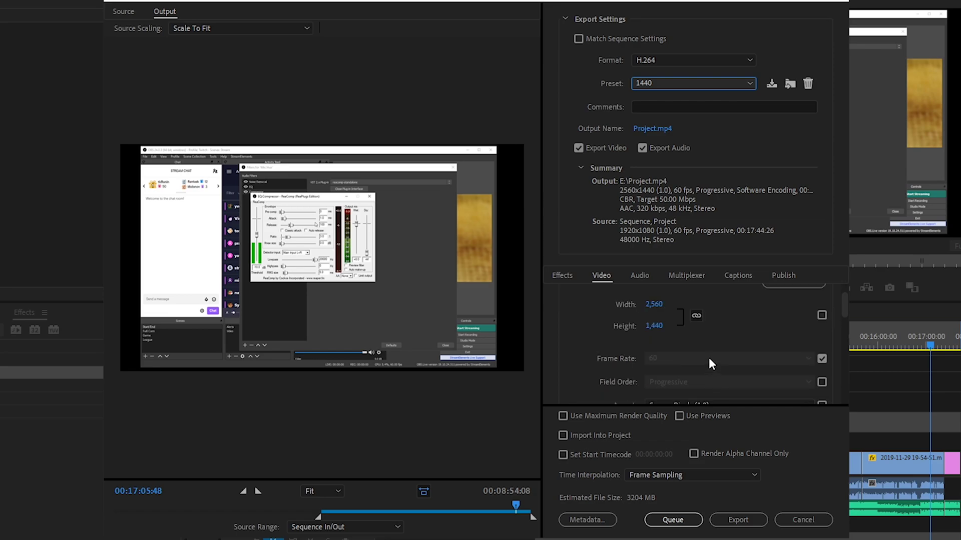
{"action": "scroll", "coordinate": [666, 353], "scroll_direction": "up", "scroll_amount": 1}
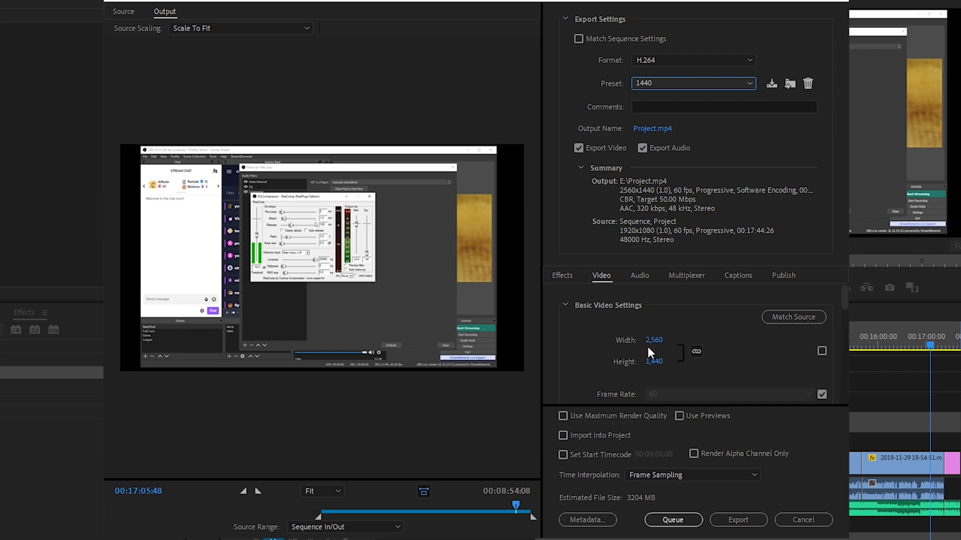
{"action": "scroll", "coordinate": [670, 349], "scroll_direction": "down", "scroll_amount": 1}
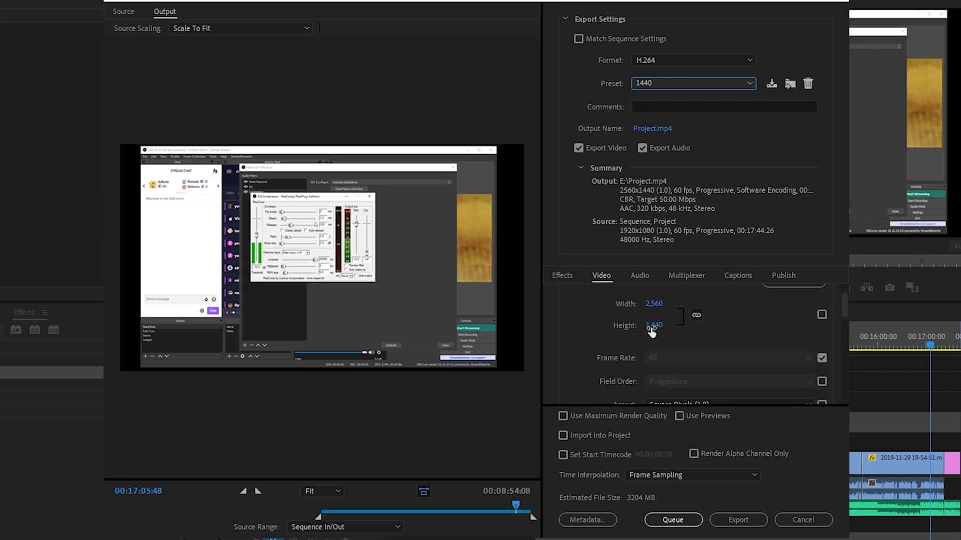
{"action": "scroll", "coordinate": [661, 328], "scroll_direction": "down", "scroll_amount": 1}
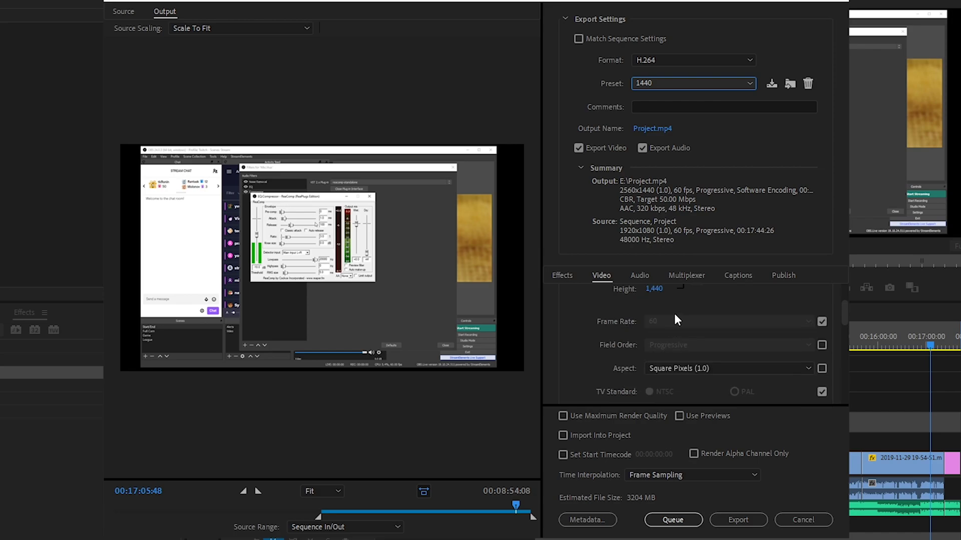
{"action": "scroll", "coordinate": [680, 318], "scroll_direction": "up", "scroll_amount": 2}
{"action": "scroll", "coordinate": [821, 347], "scroll_direction": "down", "scroll_amount": 2}
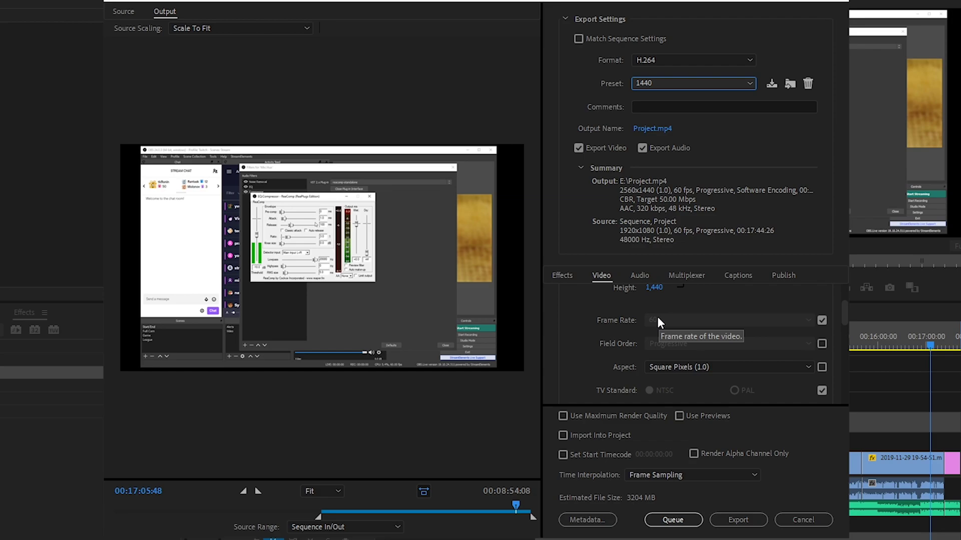
- Keep the export frame rate matched to the source
{"action": "left_click", "coordinate": [823, 318]}
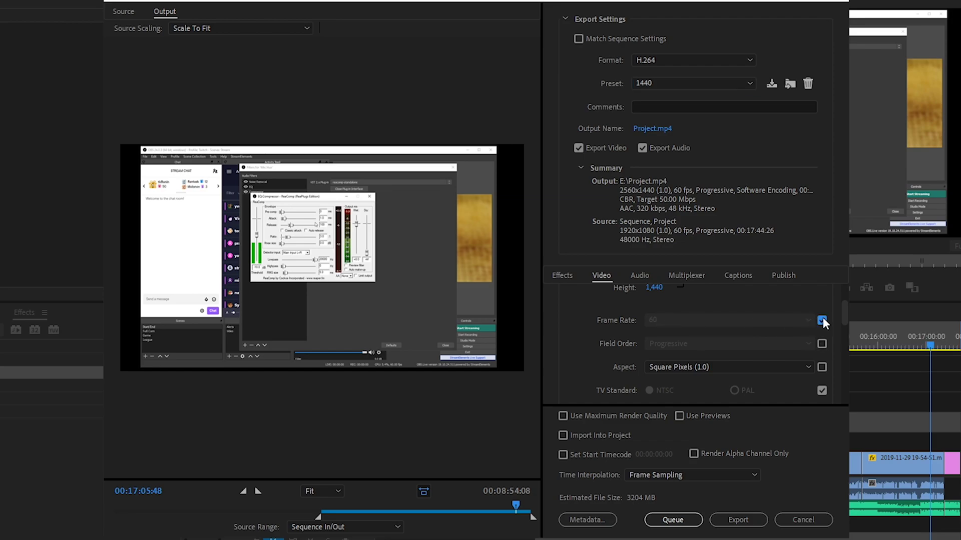
{"action": "left_click", "coordinate": [813, 319]}
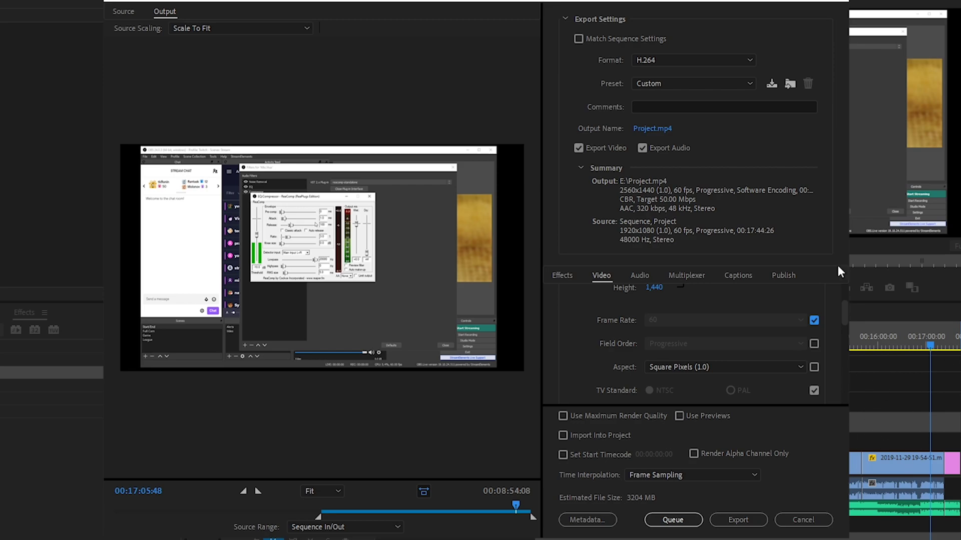
{"action": "scroll", "coordinate": [656, 304], "scroll_direction": "down", "scroll_amount": 1}
{"action": "scroll", "coordinate": [658, 304], "scroll_direction": "up", "scroll_amount": 1}
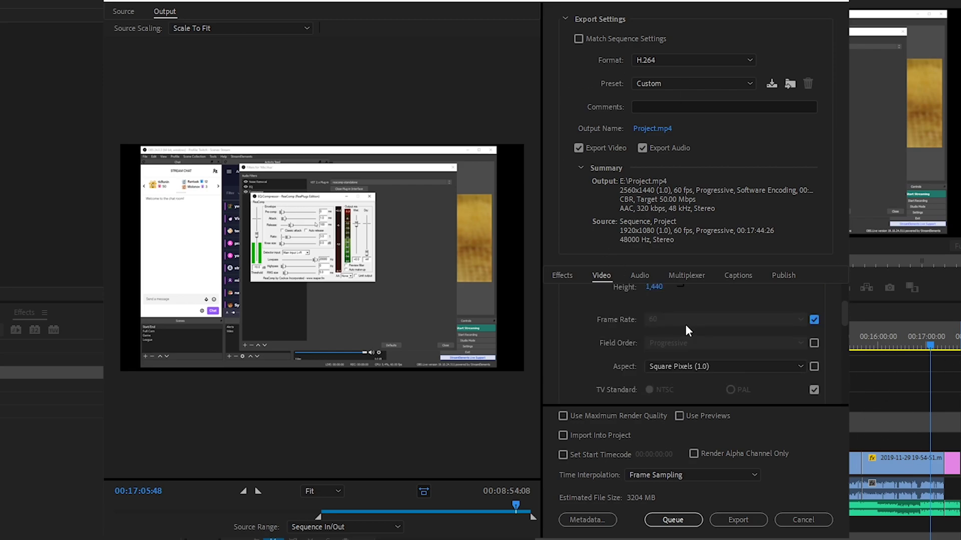
{"action": "scroll", "coordinate": [662, 325], "scroll_direction": "down", "scroll_amount": 1}
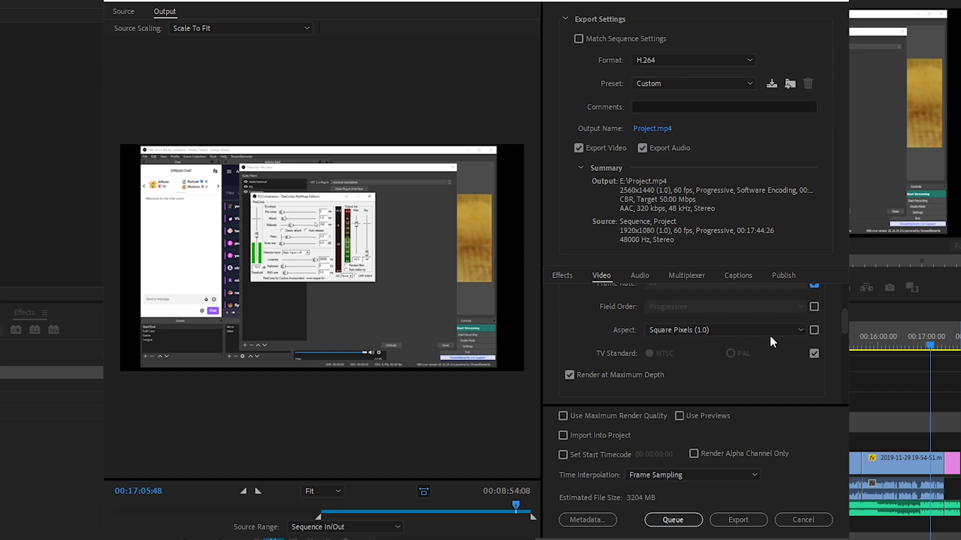
- Keep Square Pixels as the pixel aspect ratio, with Render at Maximum Depth on
{"action": "left_click", "coordinate": [707, 332]}
{"action": "left_click", "coordinate": [718, 332]}
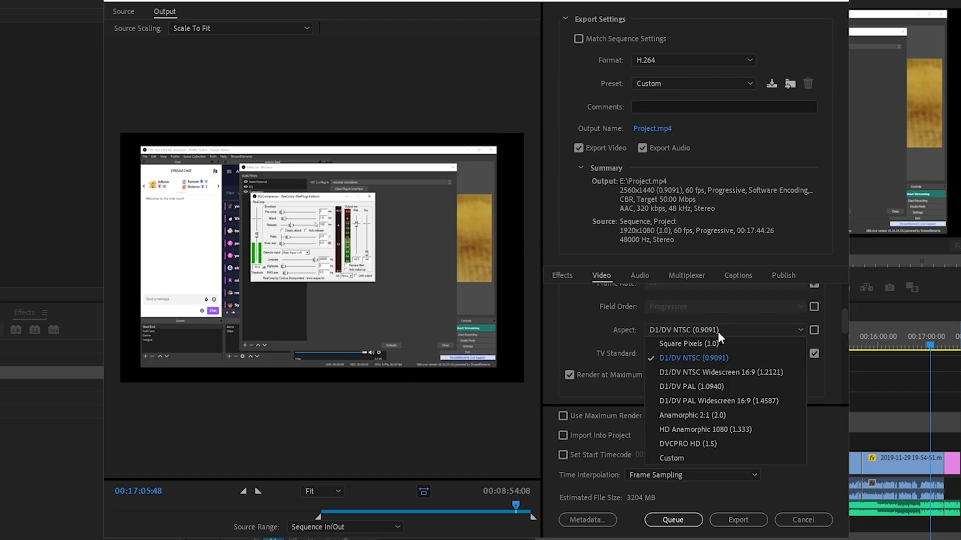
{"action": "left_click", "coordinate": [717, 341]}
{"action": "scroll", "coordinate": [708, 355], "scroll_direction": "down", "scroll_amount": 1}
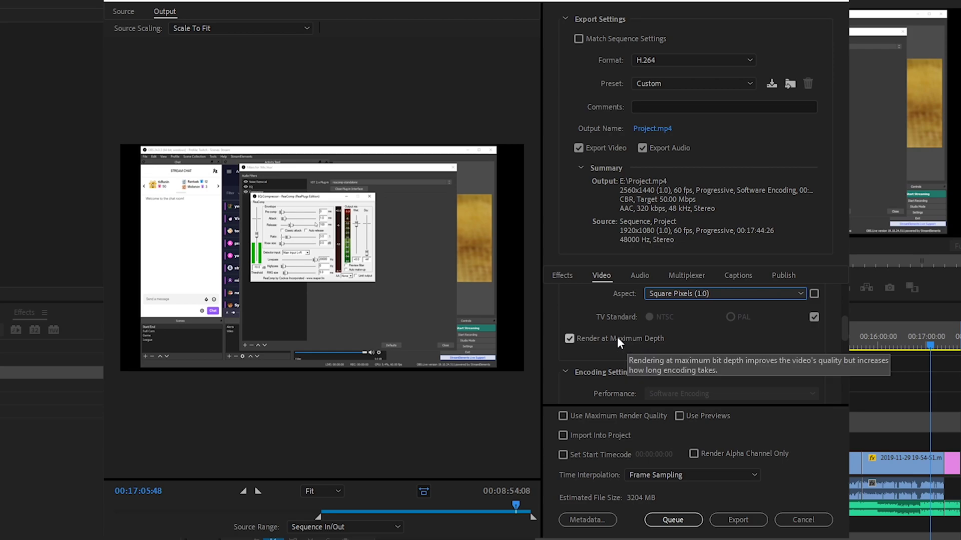
{"action": "scroll", "coordinate": [681, 345], "scroll_direction": "down", "scroll_amount": 1}
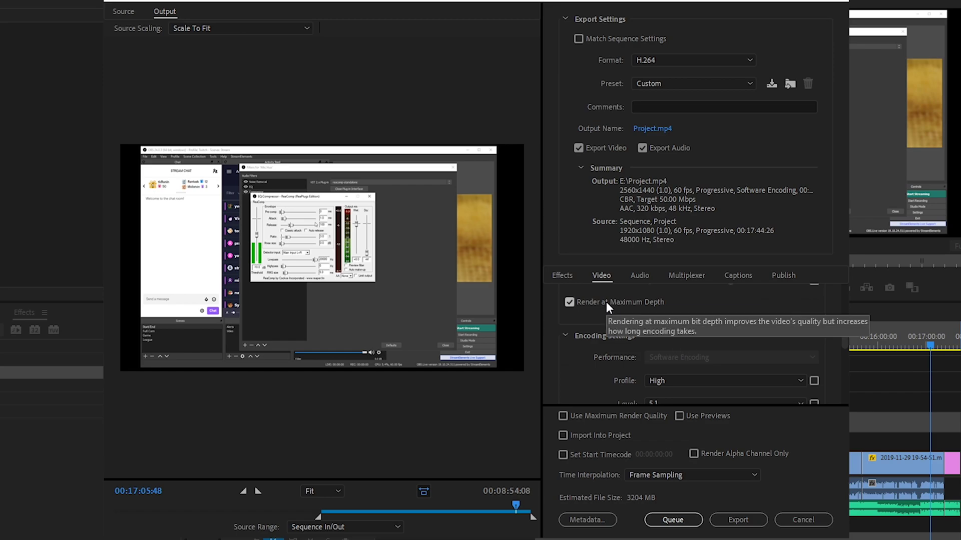
- Keep the H.264 profile at High and the level at 5.1
{"action": "scroll", "coordinate": [631, 312], "scroll_direction": "down", "scroll_amount": 1}
{"action": "left_click", "coordinate": [678, 344]}
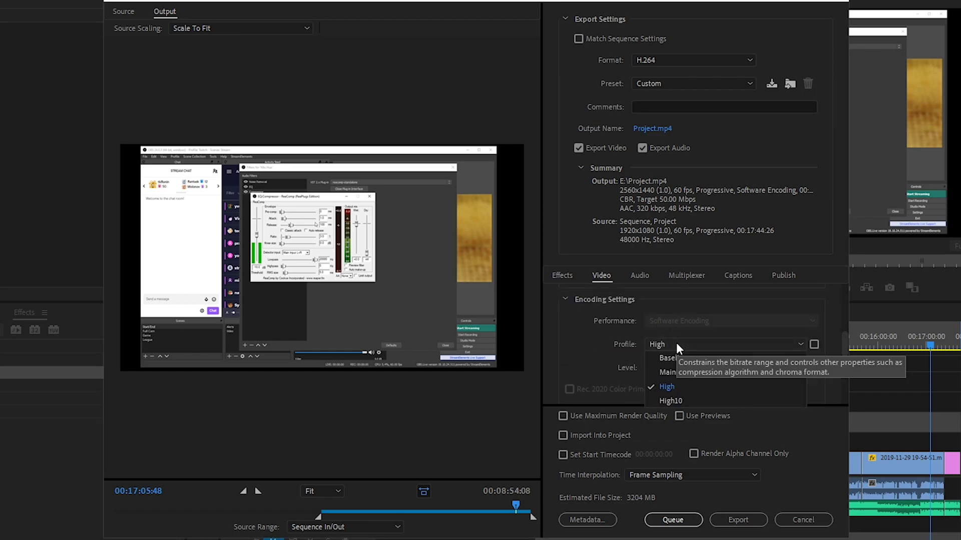
{"action": "left_click", "coordinate": [670, 368]}
{"action": "left_click", "coordinate": [672, 369]}
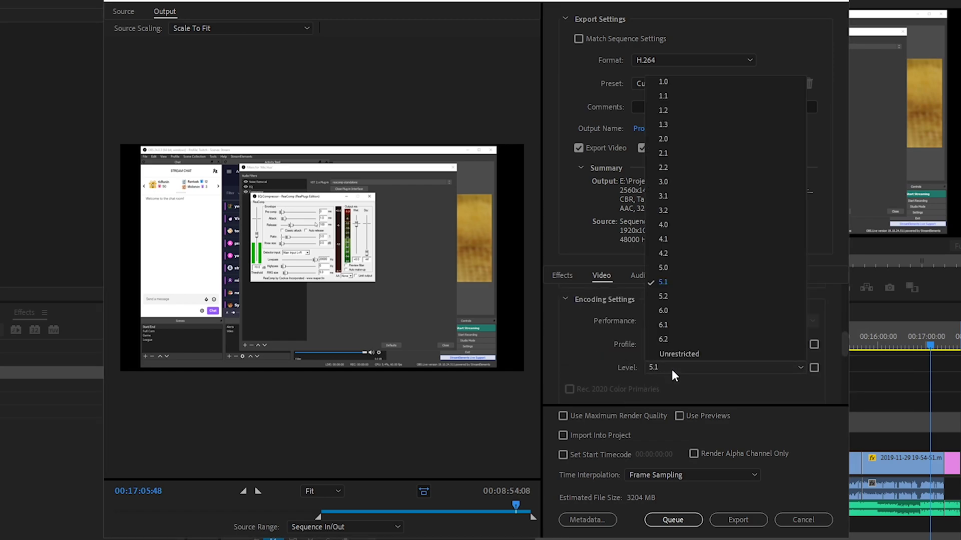
{"action": "left_click", "coordinate": [581, 350]}
- Keep bitrate encoding at CBR with a 50 Mbps target
{"action": "scroll", "coordinate": [583, 348], "scroll_direction": "down", "scroll_amount": 3}
{"action": "scroll", "coordinate": [646, 321], "scroll_direction": "up", "scroll_amount": 1}
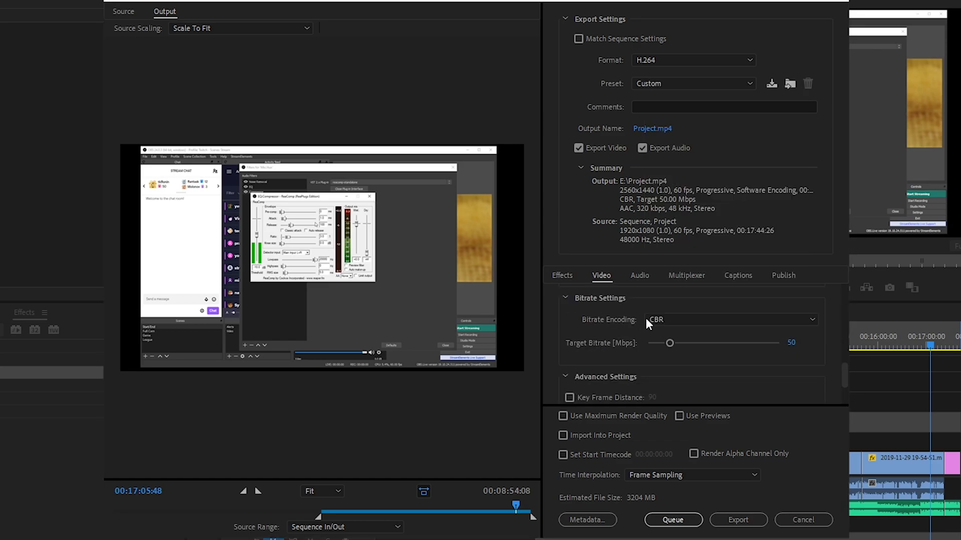
{"action": "left_click", "coordinate": [664, 320]}
{"action": "left_click", "coordinate": [669, 319]}
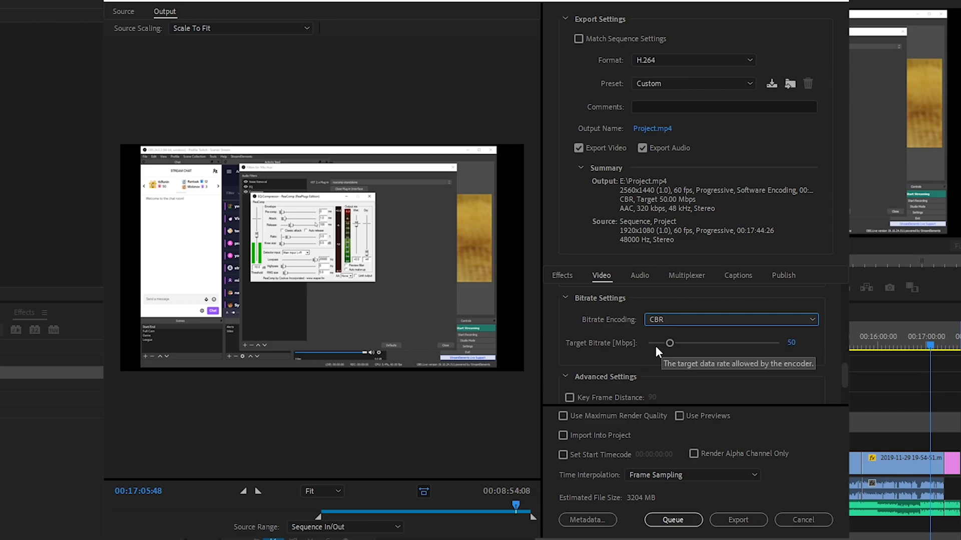
{"action": "scroll", "coordinate": [699, 378], "scroll_direction": "down", "scroll_amount": 1}
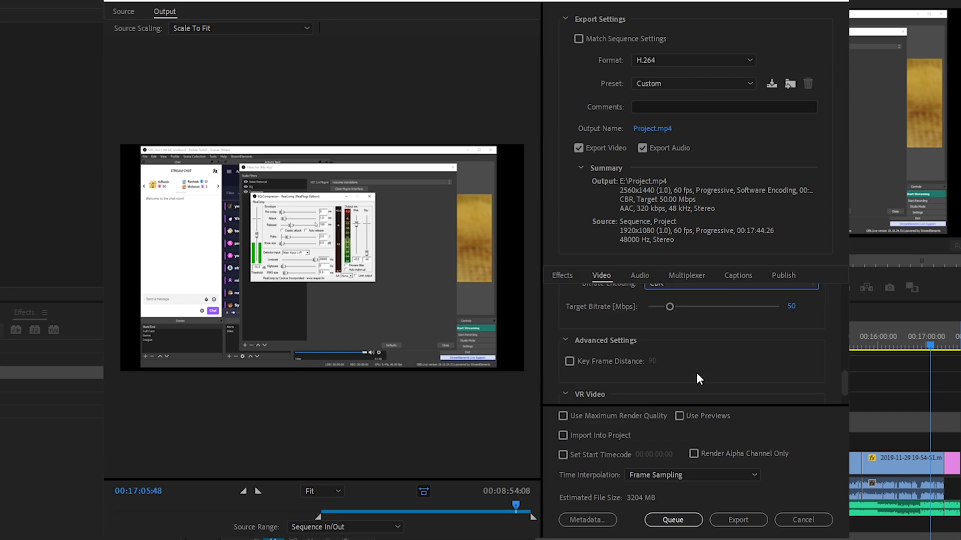
{"action": "scroll", "coordinate": [610, 354], "scroll_direction": "up", "scroll_amount": 6}
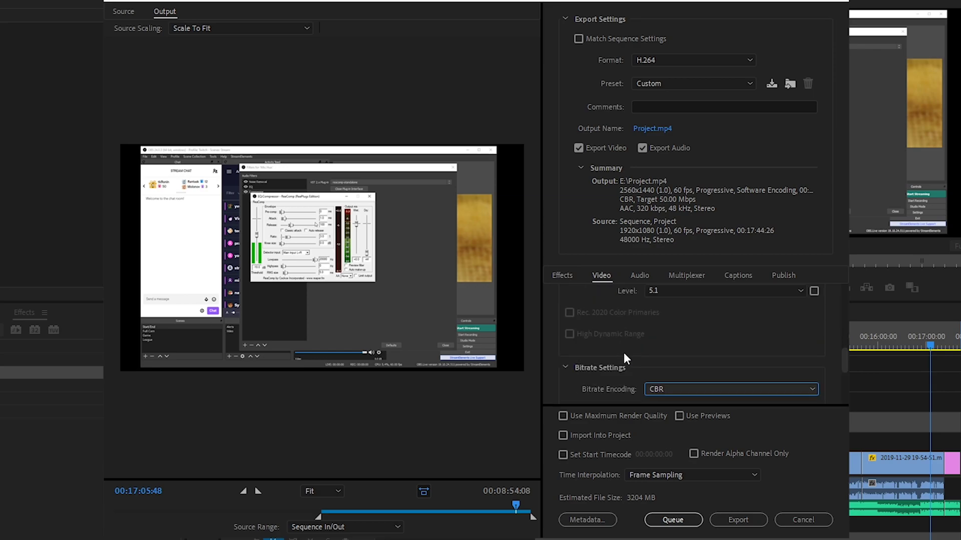
{"action": "scroll", "coordinate": [623, 348], "scroll_direction": "up", "scroll_amount": 2}
- Set the audio sample rate to 48000 Hz and channels to Stereo
{"action": "left_click", "coordinate": [639, 275]}
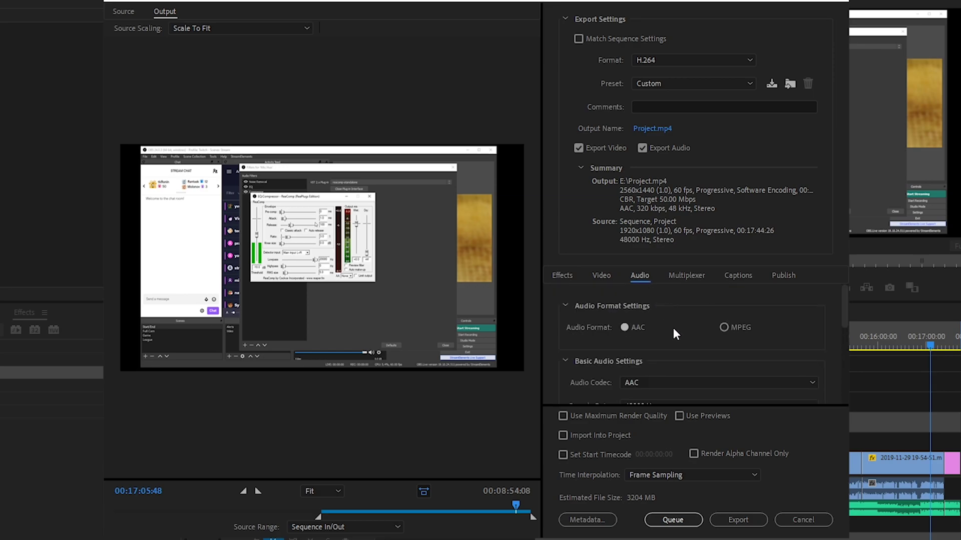
{"action": "scroll", "coordinate": [637, 329], "scroll_direction": "down", "scroll_amount": 3}
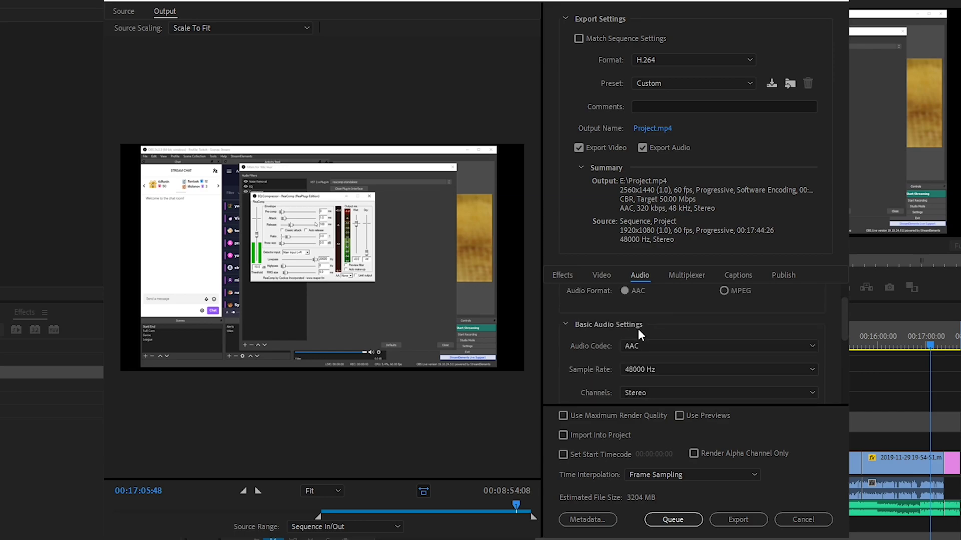
{"action": "left_click", "coordinate": [650, 369]}
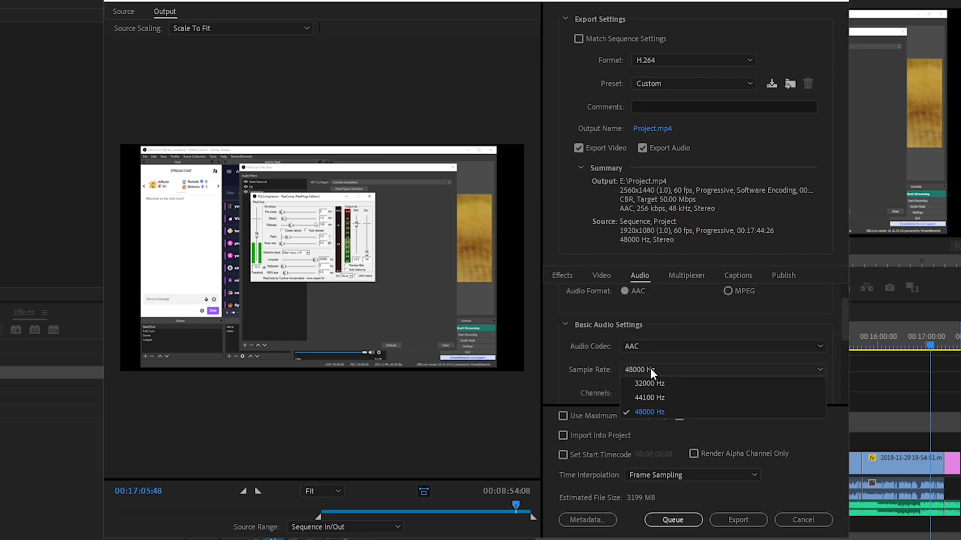
{"action": "left_click", "coordinate": [654, 413]}
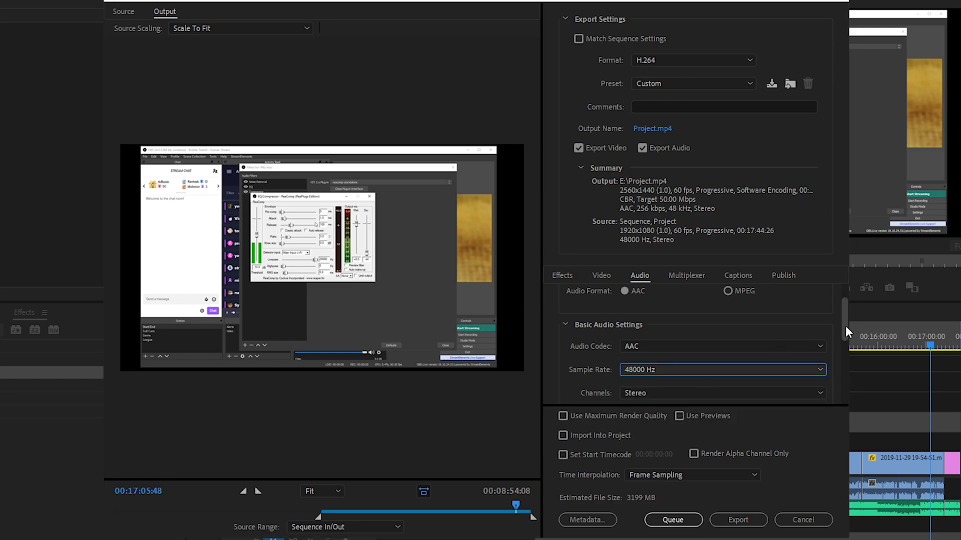
{"action": "left_click_drag", "start_coordinate": [845, 326], "coordinate": [842, 343]}
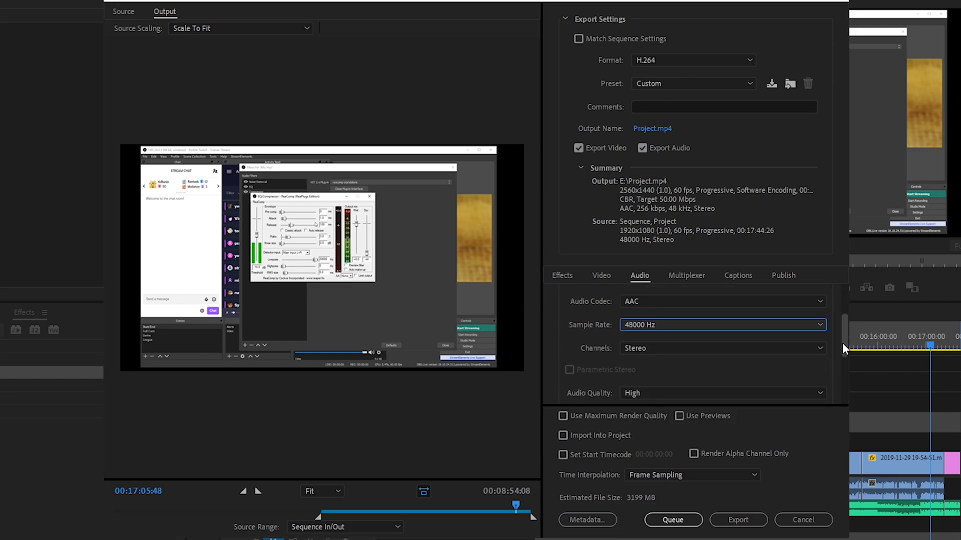
{"action": "left_click", "coordinate": [747, 352]}
{"action": "left_click", "coordinate": [812, 347]}
- Set audio quality High, bitrate 256 kbps, and Precedence to Bitrate
{"action": "scroll", "coordinate": [845, 341], "scroll_direction": "down", "scroll_amount": 2}
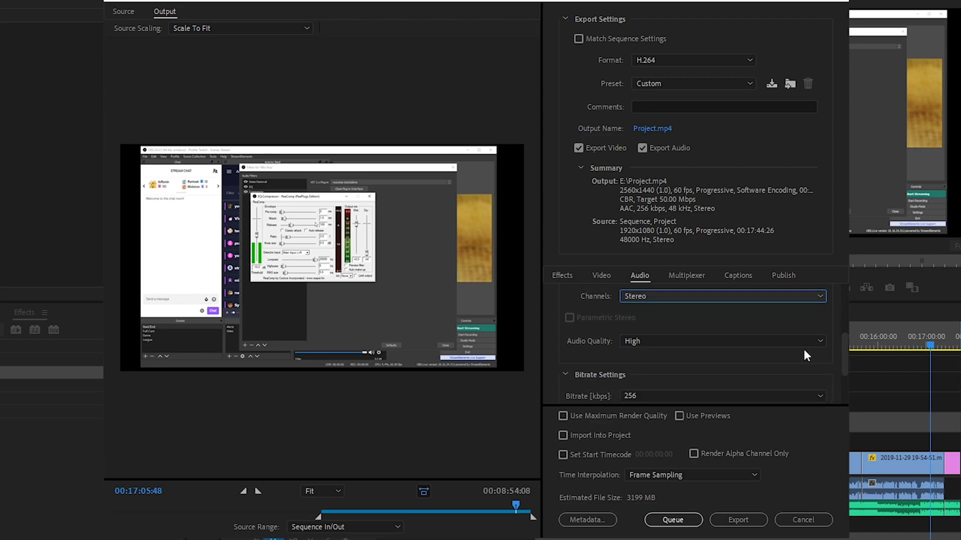
{"action": "left_click", "coordinate": [737, 341]}
{"action": "left_click", "coordinate": [748, 339]}
{"action": "scroll", "coordinate": [841, 350], "scroll_direction": "down", "scroll_amount": 4}
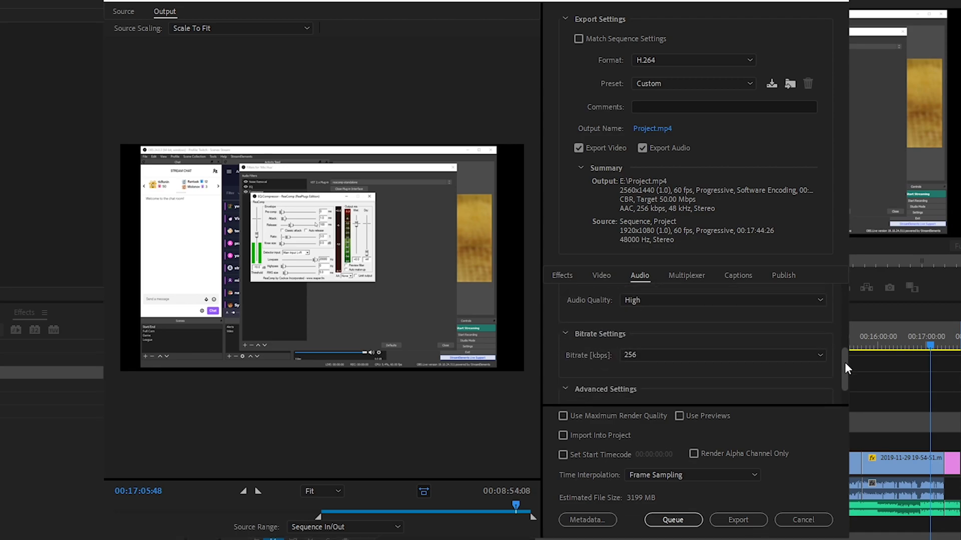
{"action": "left_click", "coordinate": [734, 335]}
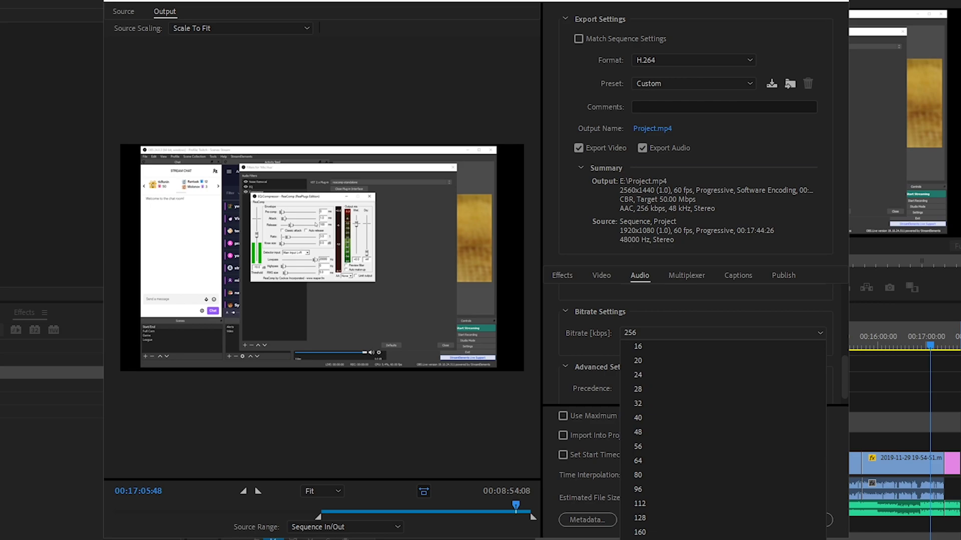
{"action": "left_click", "coordinate": [584, 343]}
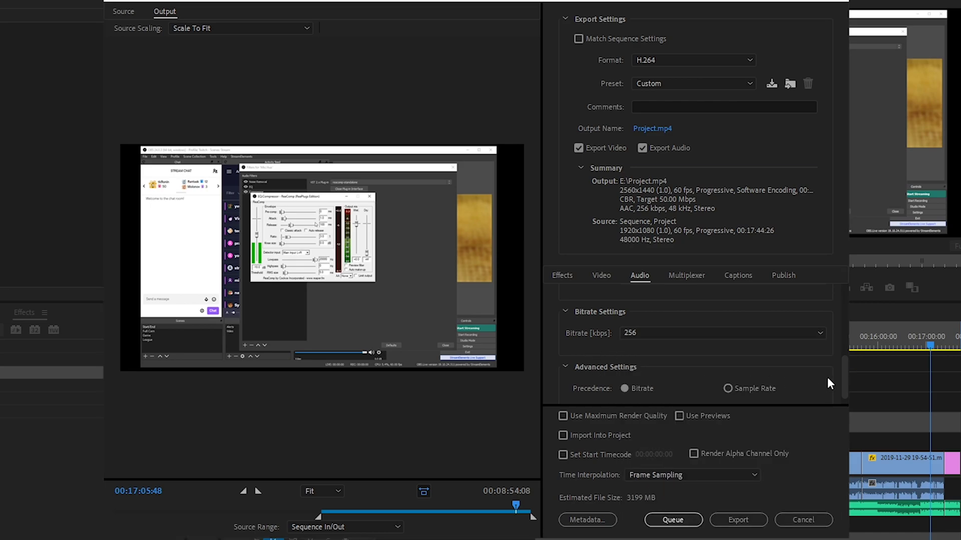
{"action": "scroll", "coordinate": [846, 371], "scroll_direction": "down", "scroll_amount": 1}
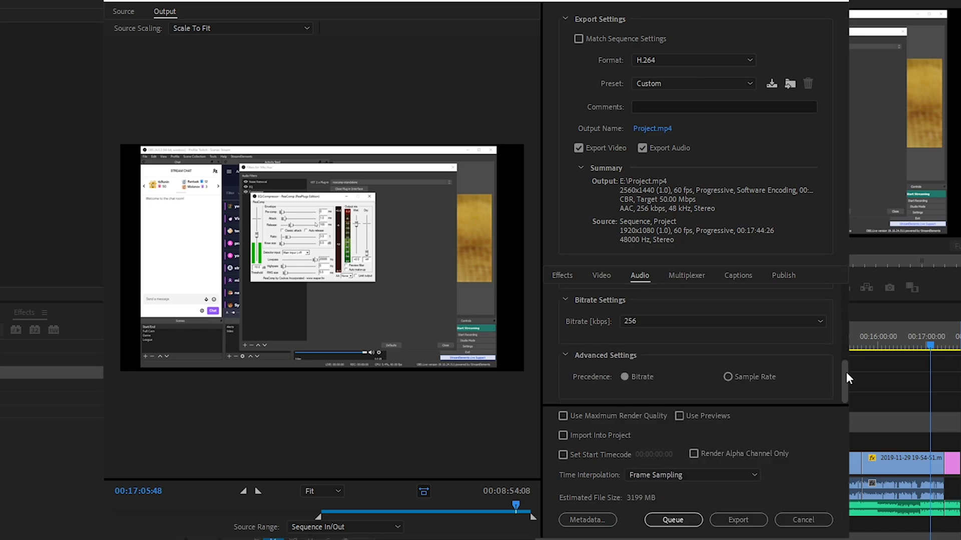
{"action": "left_click", "coordinate": [626, 378]}
- Turn on Use Maximum Render Quality, then open and dismiss the Save Preset dialog
{"action": "left_click", "coordinate": [684, 275]}
{"action": "left_click", "coordinate": [789, 276]}
{"action": "left_click", "coordinate": [603, 277]}
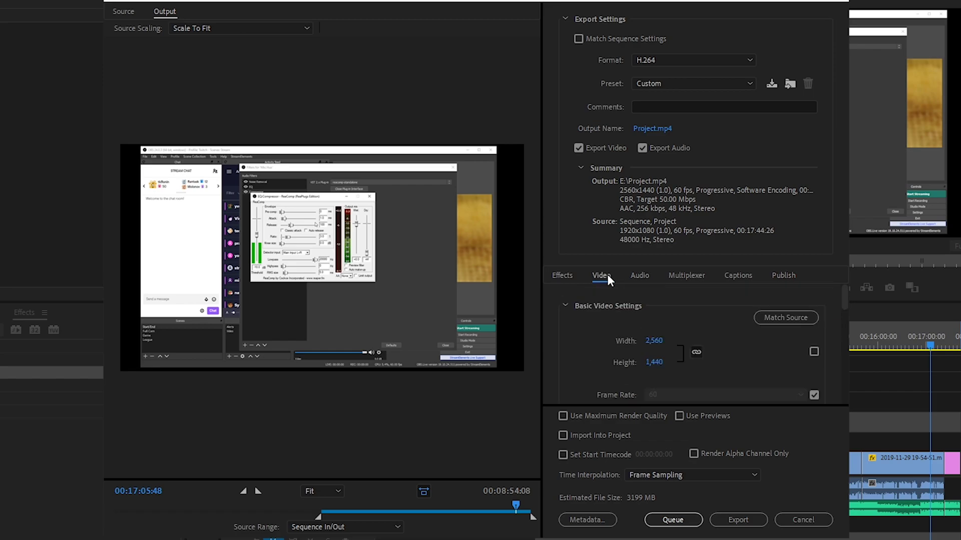
{"action": "left_click_drag", "start_coordinate": [842, 301], "coordinate": [838, 371]}
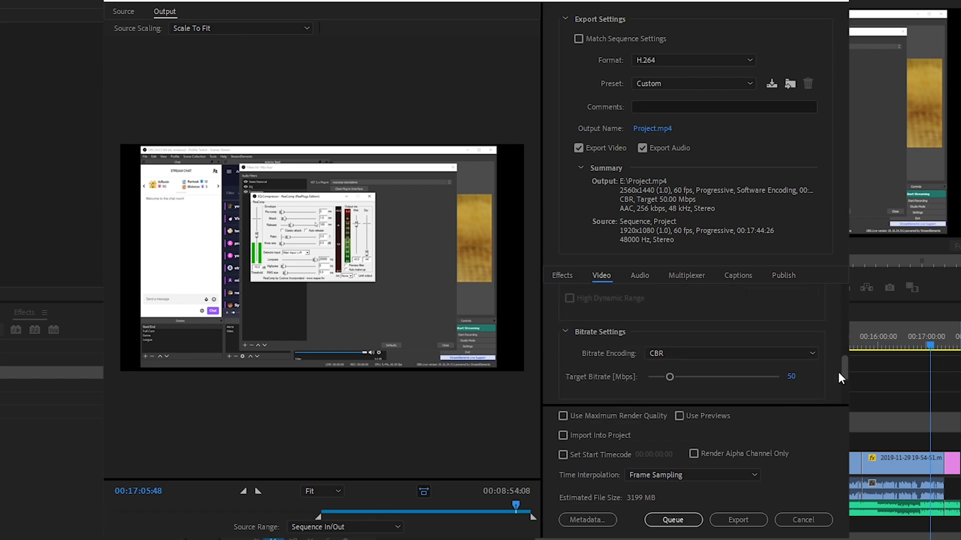
{"action": "left_click", "coordinate": [610, 416]}
{"action": "left_click", "coordinate": [776, 85]}
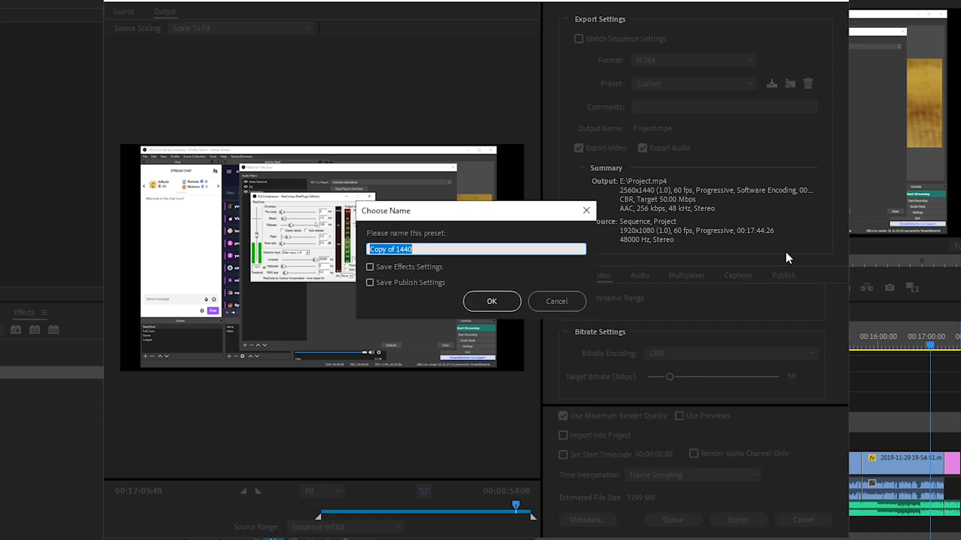
{"action": "left_click", "coordinate": [556, 303]}
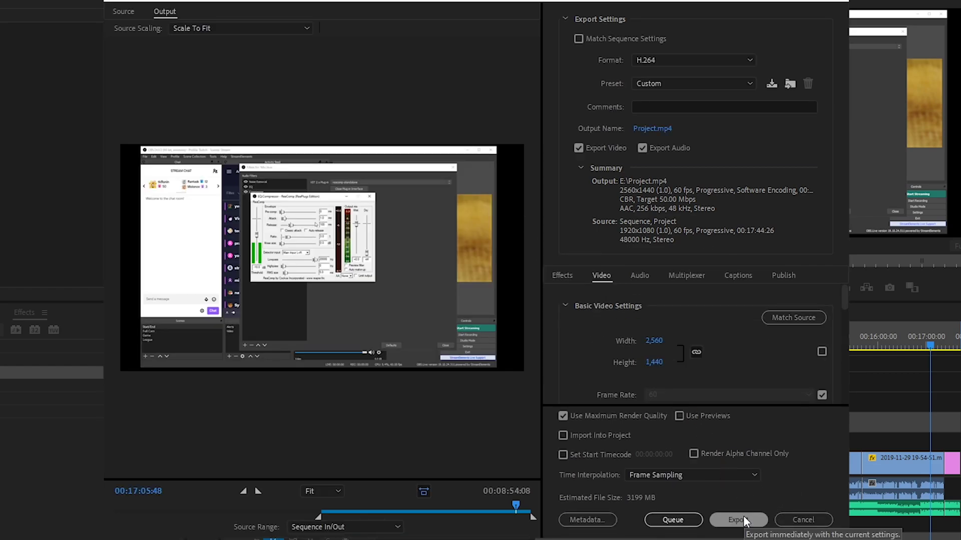
- In Save As, keep the output as Project.mp4 on HDD (E:) and save
{"action": "left_click", "coordinate": [659, 129]}
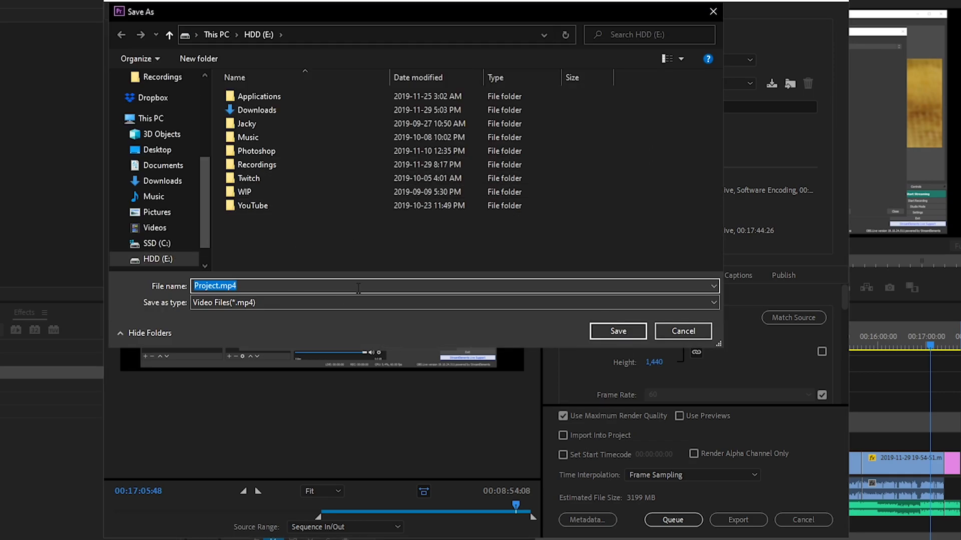
{"action": "left_click", "coordinate": [638, 332]}
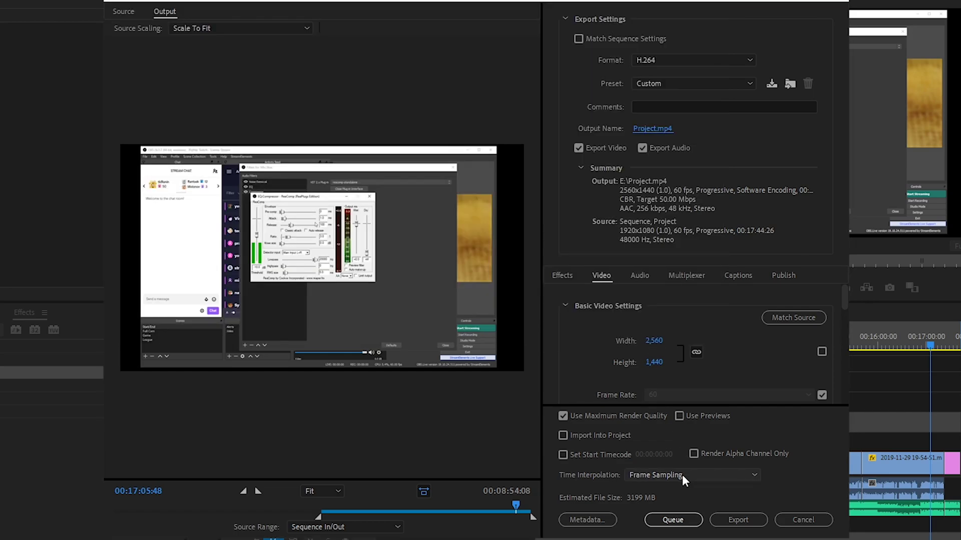